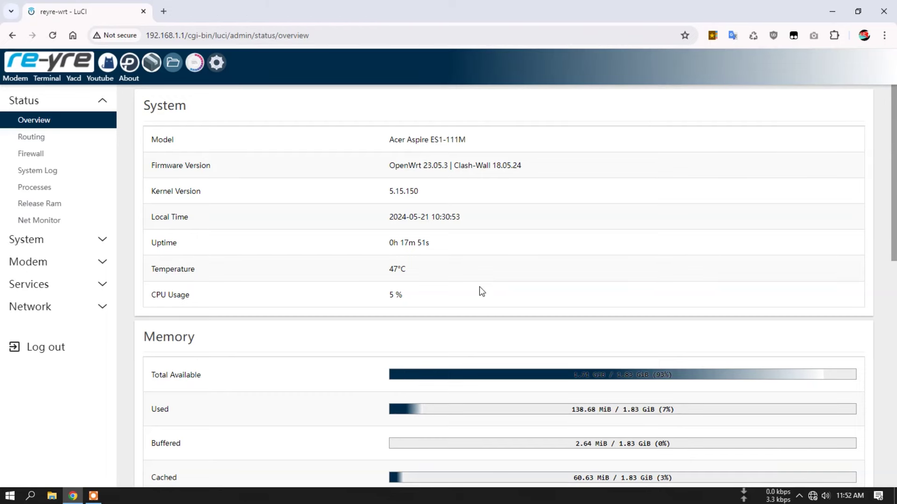
Examine the system, memory, storage and port status sections of the router's status overview.
{"action": "scroll", "coordinate": [479, 287], "scroll_direction": "down", "scroll_amount": 5}
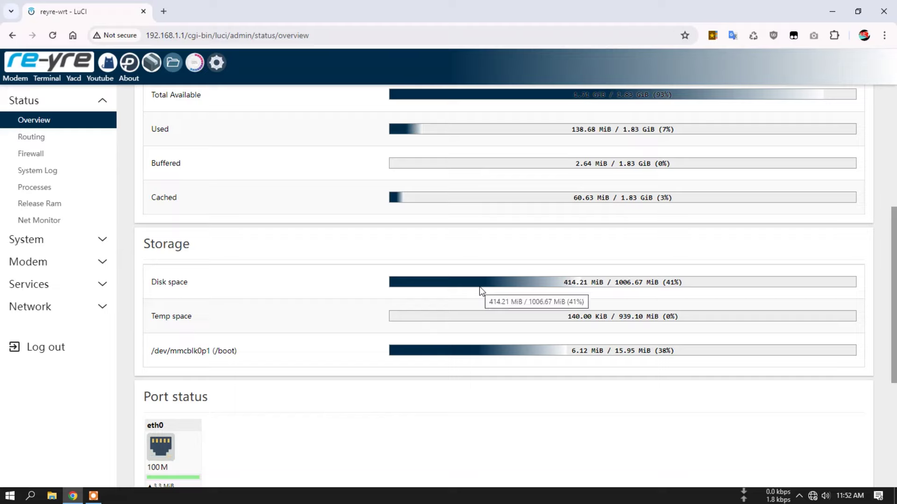
{"action": "scroll", "coordinate": [479, 287], "scroll_direction": "down", "scroll_amount": 5}
{"action": "scroll", "coordinate": [479, 287], "scroll_direction": "up", "scroll_amount": 10}
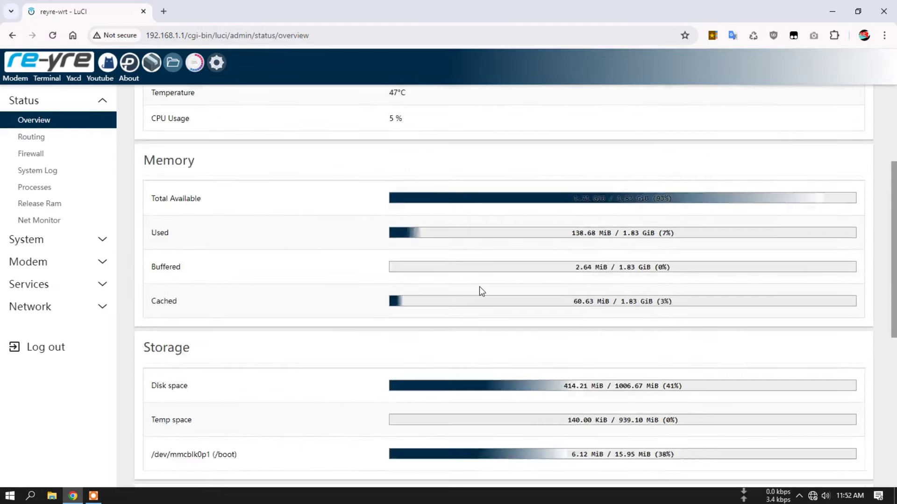
View the IPv4 and IPv6 routing tables and the firewall's traffic filter rules.
{"action": "left_click", "coordinate": [44, 140]}
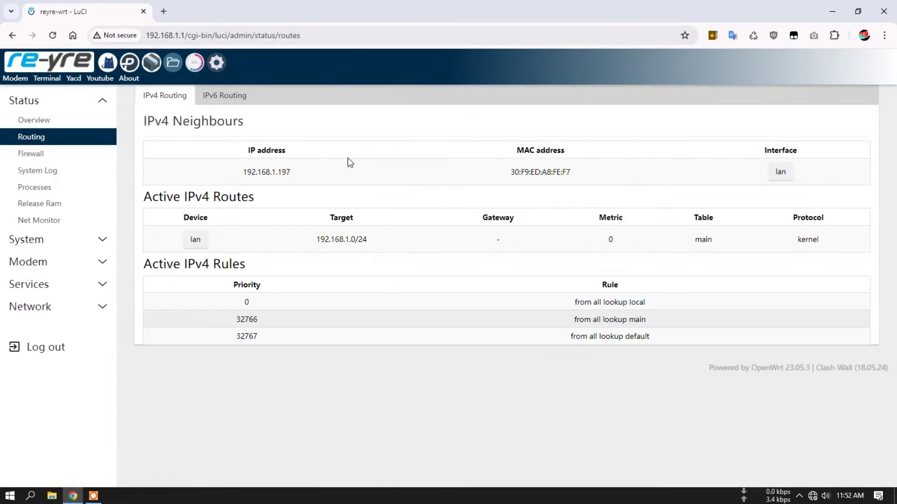
{"action": "left_click", "coordinate": [242, 97]}
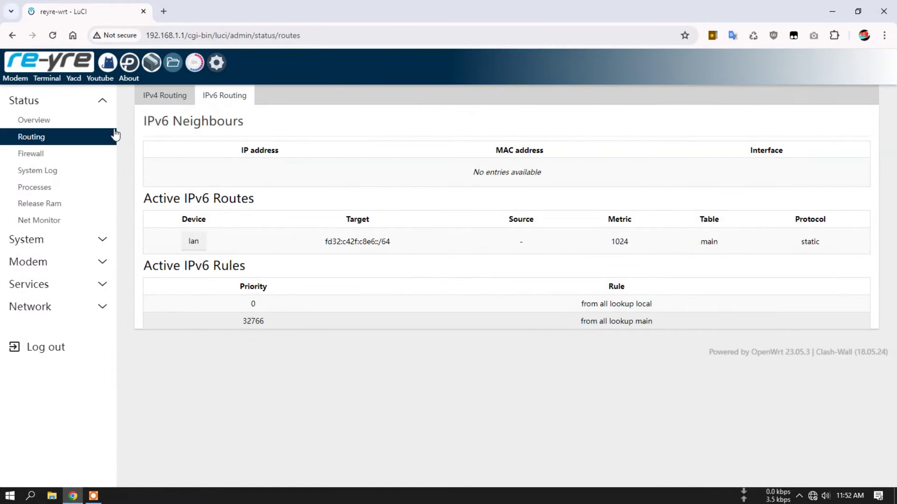
{"action": "left_click", "coordinate": [59, 159]}
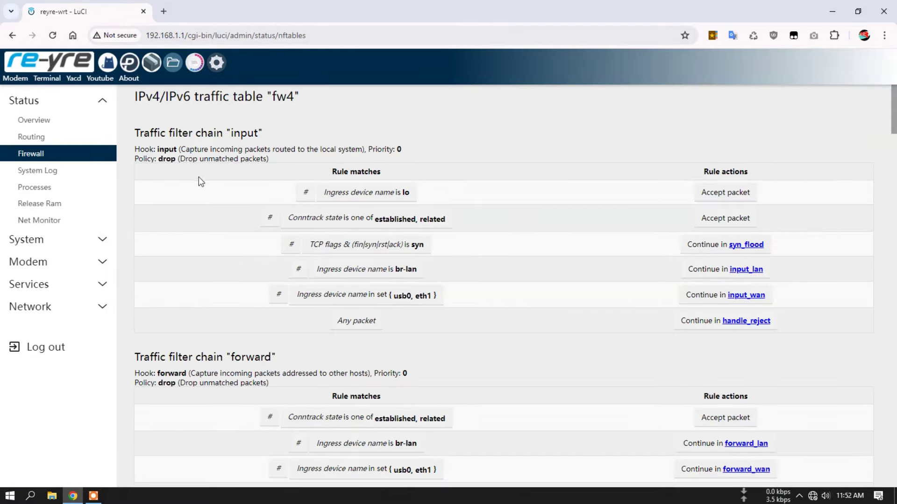
Open the system log and examine its most recent entries.
{"action": "left_click", "coordinate": [79, 171]}
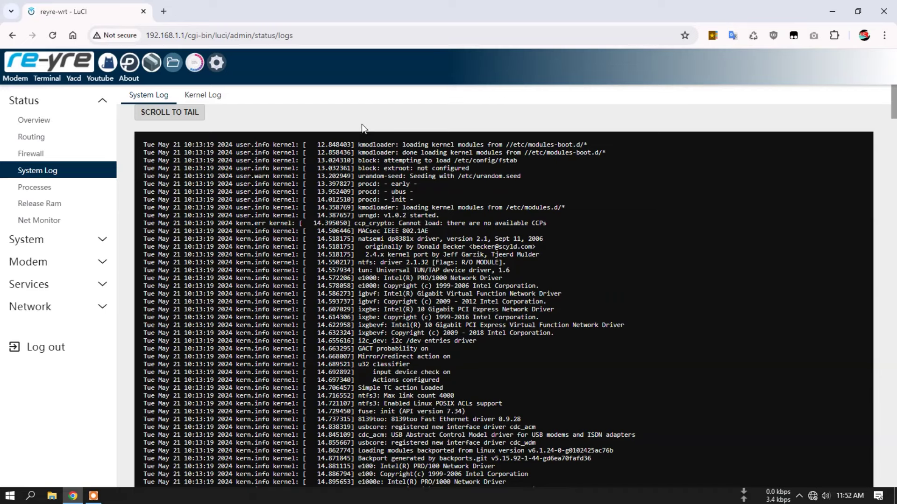
{"action": "left_click", "coordinate": [169, 114]}
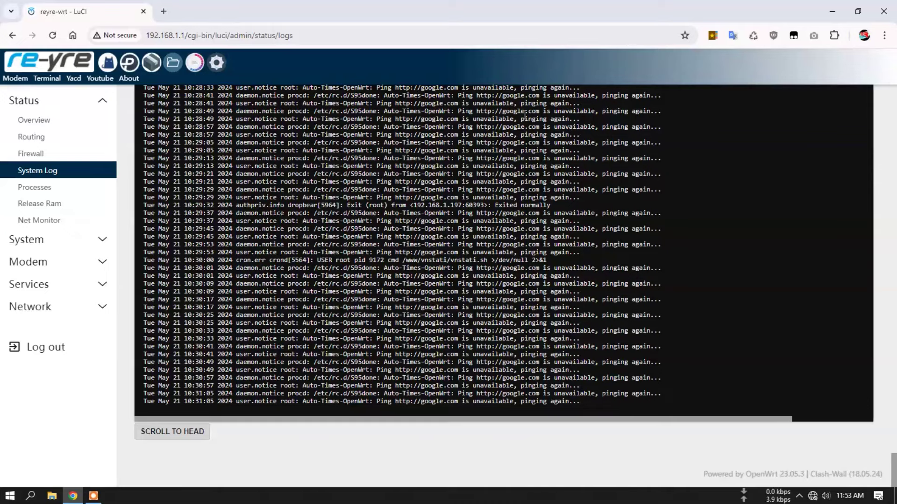
{"action": "scroll", "coordinate": [579, 278], "scroll_direction": "up", "scroll_amount": 4}
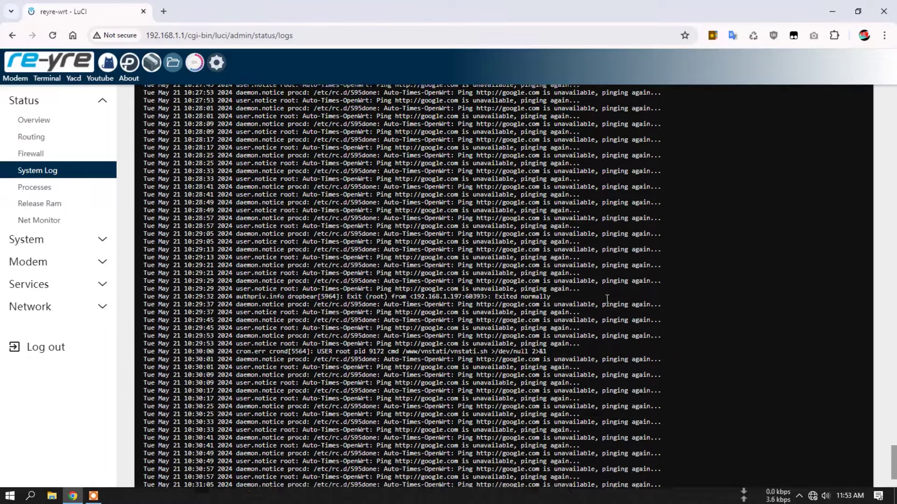
{"action": "scroll", "coordinate": [499, 264], "scroll_direction": "up", "scroll_amount": 1}
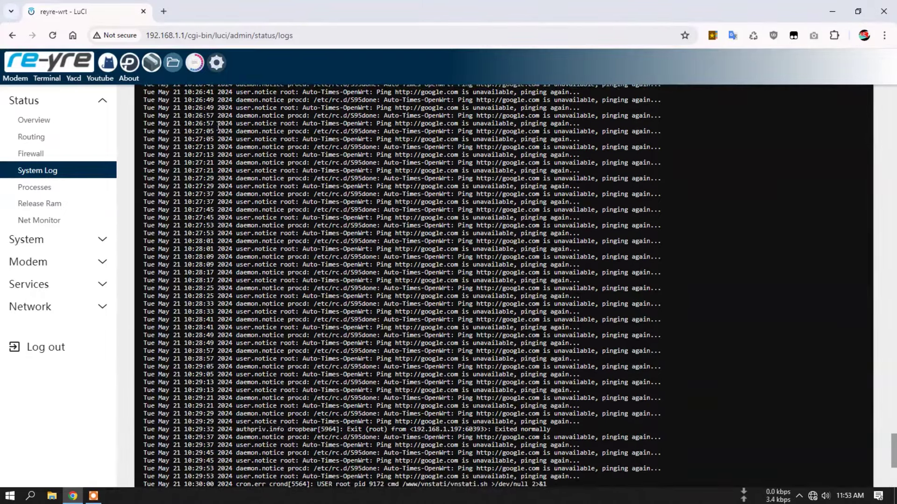
{"action": "scroll", "coordinate": [384, 178], "scroll_direction": "down", "scroll_amount": 5}
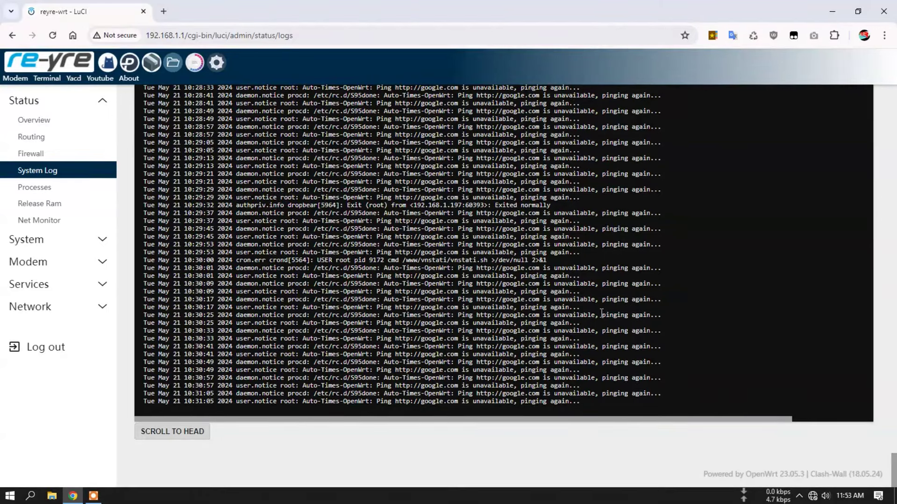
Examine the router's running processes through to the end of the process list.
{"action": "left_click", "coordinate": [38, 188]}
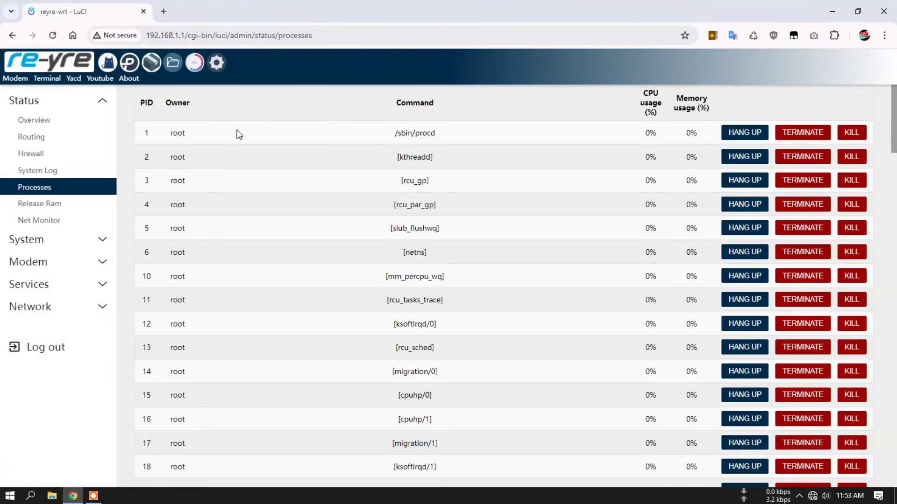
{"action": "scroll", "coordinate": [336, 215], "scroll_direction": "down", "scroll_amount": 15}
{"action": "scroll", "coordinate": [336, 215], "scroll_direction": "up", "scroll_amount": 8}
{"action": "scroll", "coordinate": [337, 214], "scroll_direction": "down", "scroll_amount": 14}
{"action": "scroll", "coordinate": [341, 222], "scroll_direction": "down", "scroll_amount": 6}
{"action": "scroll", "coordinate": [521, 280], "scroll_direction": "down", "scroll_amount": 3}
{"action": "scroll", "coordinate": [522, 279], "scroll_direction": "down", "scroll_amount": 4}
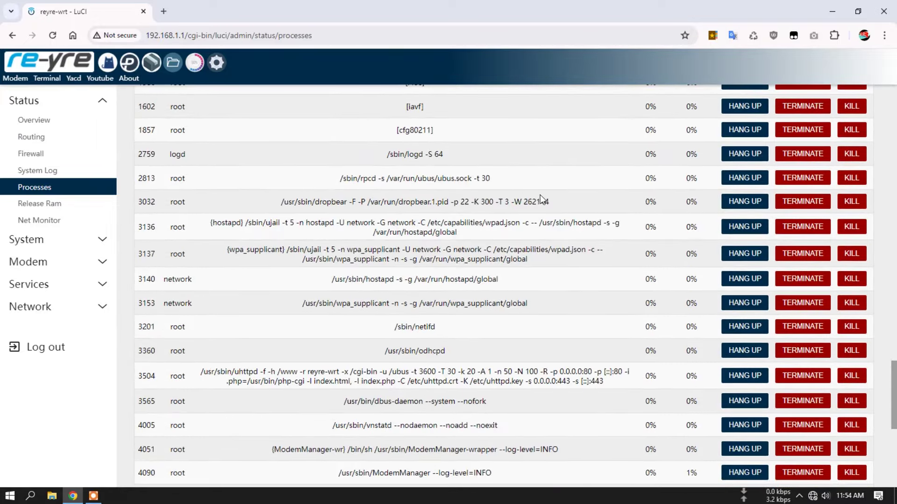
{"action": "scroll", "coordinate": [571, 183], "scroll_direction": "down", "scroll_amount": 2}
{"action": "scroll", "coordinate": [521, 234], "scroll_direction": "down", "scroll_amount": 2}
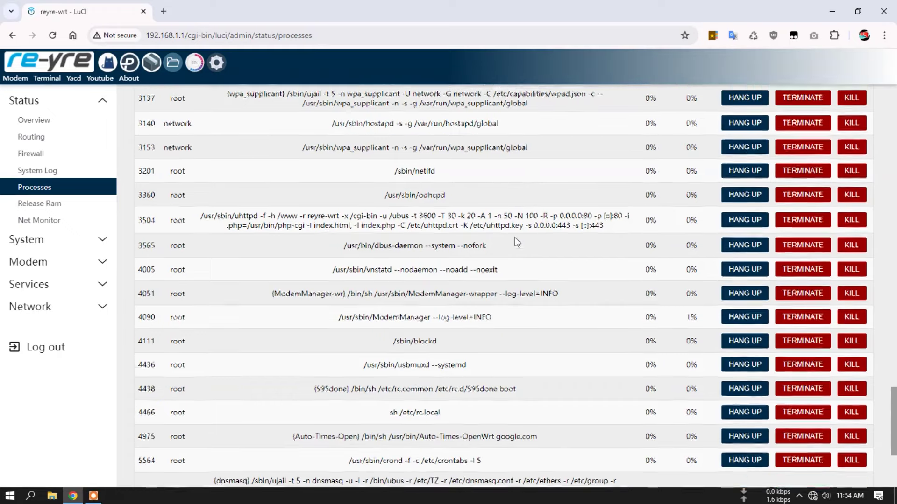
{"action": "scroll", "coordinate": [514, 239], "scroll_direction": "down", "scroll_amount": 2}
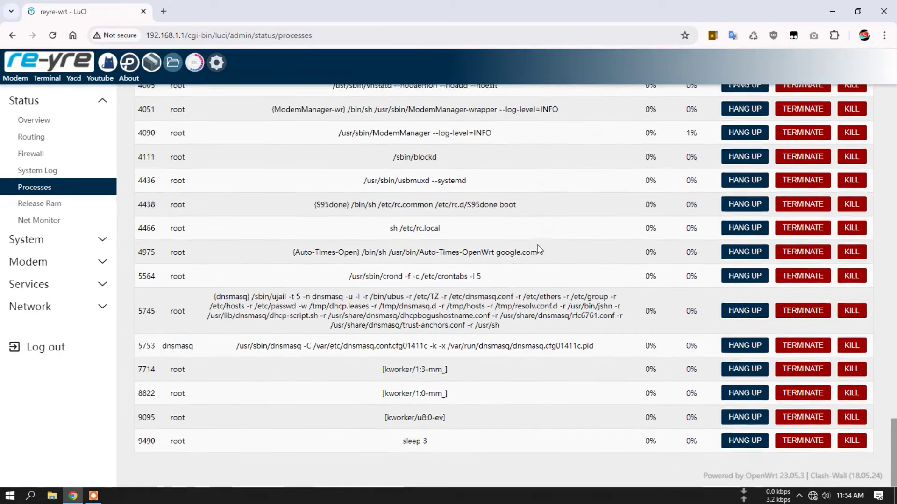
Release the router's RAM and display a refreshed Net Monitor page.
{"action": "left_click", "coordinate": [32, 203]}
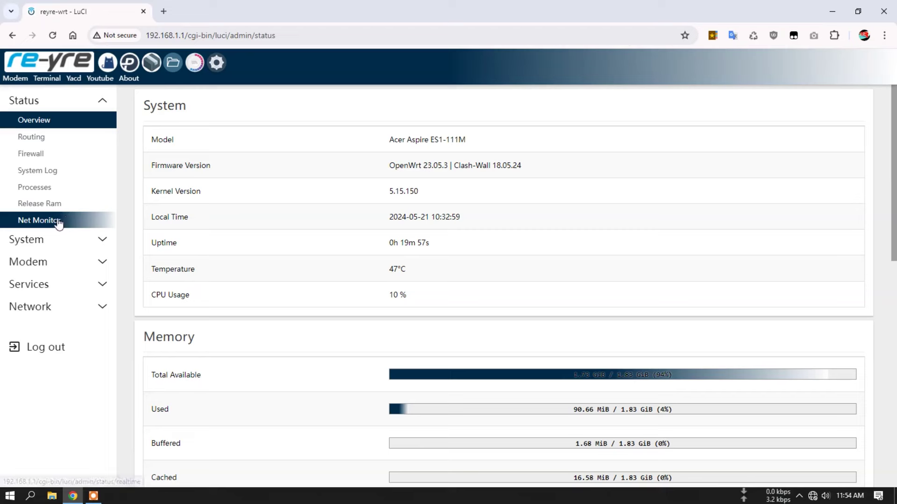
{"action": "left_click", "coordinate": [38, 220]}
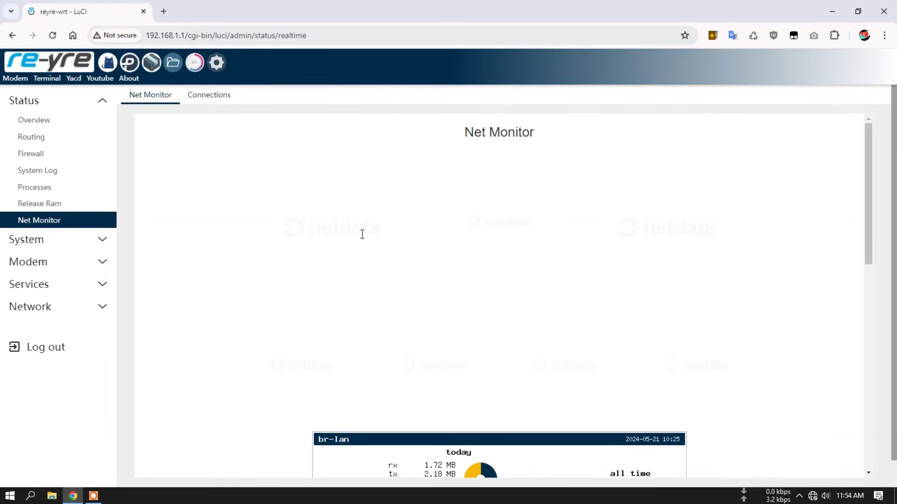
{"action": "left_click", "coordinate": [753, 36]}
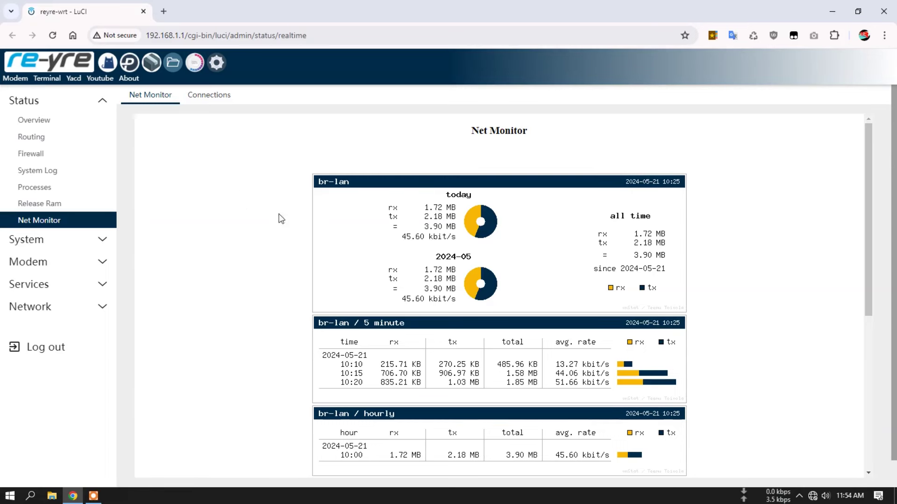
Open netdata.html from the www folder in the router's file manager and show its chart definitions.
{"action": "left_click", "coordinate": [172, 64]}
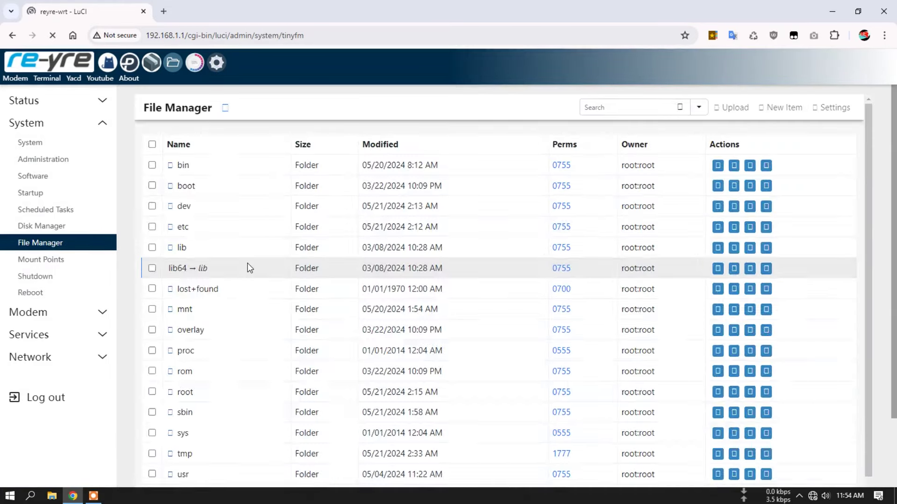
{"action": "scroll", "coordinate": [247, 267], "scroll_direction": "down", "scroll_amount": 1}
{"action": "left_click", "coordinate": [184, 462]}
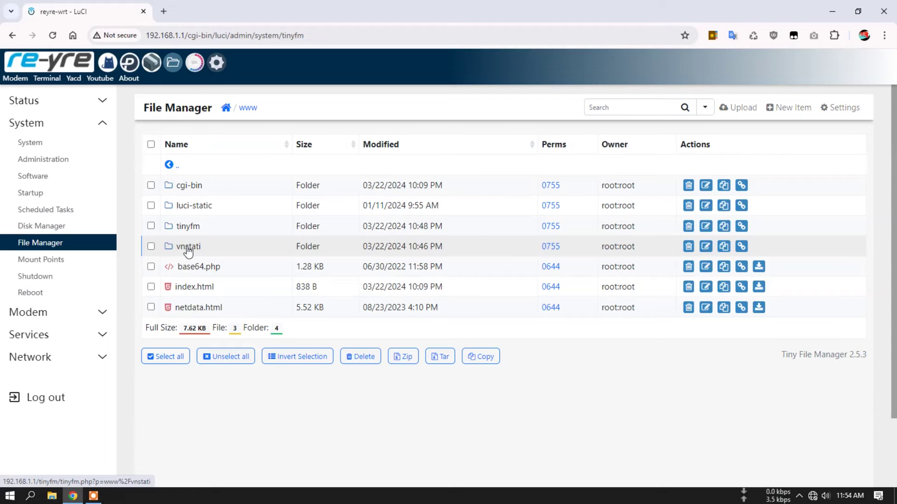
{"action": "left_click", "coordinate": [194, 309]}
{"action": "scroll", "coordinate": [333, 327], "scroll_direction": "down", "scroll_amount": 5}
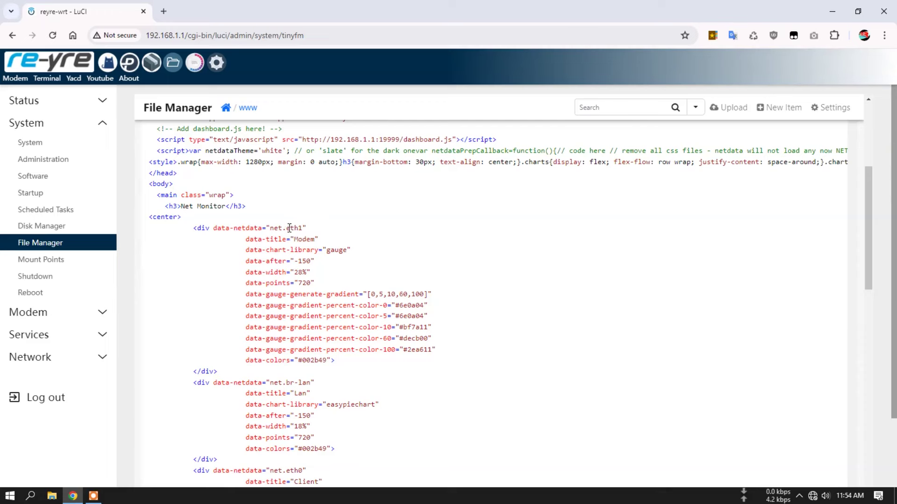
Examine the interface names assigned to the Modem, Lan and Client charts in netdata.html.
{"action": "left_click_drag", "start_coordinate": [288, 228], "coordinate": [303, 228]}
{"action": "scroll", "coordinate": [314, 260], "scroll_direction": "down", "scroll_amount": 2}
{"action": "left_click_drag", "start_coordinate": [287, 327], "coordinate": [304, 302]}
{"action": "scroll", "coordinate": [301, 322], "scroll_direction": "down", "scroll_amount": 2}
{"action": "scroll", "coordinate": [391, 330], "scroll_direction": "up", "scroll_amount": 5}
{"action": "scroll", "coordinate": [391, 330], "scroll_direction": "up", "scroll_amount": 2}
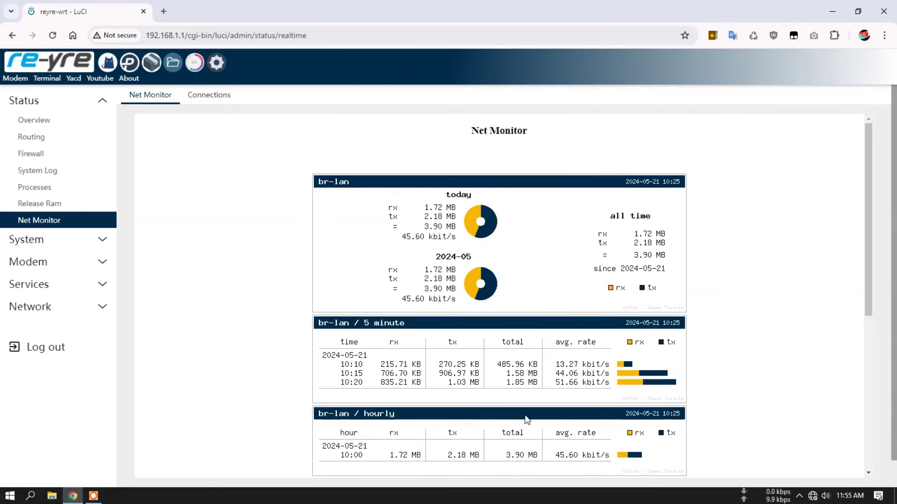
Review the br-lan traffic statistics on the Net Monitor page.
{"action": "scroll", "coordinate": [525, 420], "scroll_direction": "down", "scroll_amount": 3}
{"action": "scroll", "coordinate": [574, 377], "scroll_direction": "down", "scroll_amount": 3}
{"action": "scroll", "coordinate": [579, 377], "scroll_direction": "up", "scroll_amount": 6}
Review the System Properties, including the timezone choices, logging, time synchronization, and language and style settings.
{"action": "left_click", "coordinate": [68, 242]}
{"action": "left_click", "coordinate": [59, 145]}
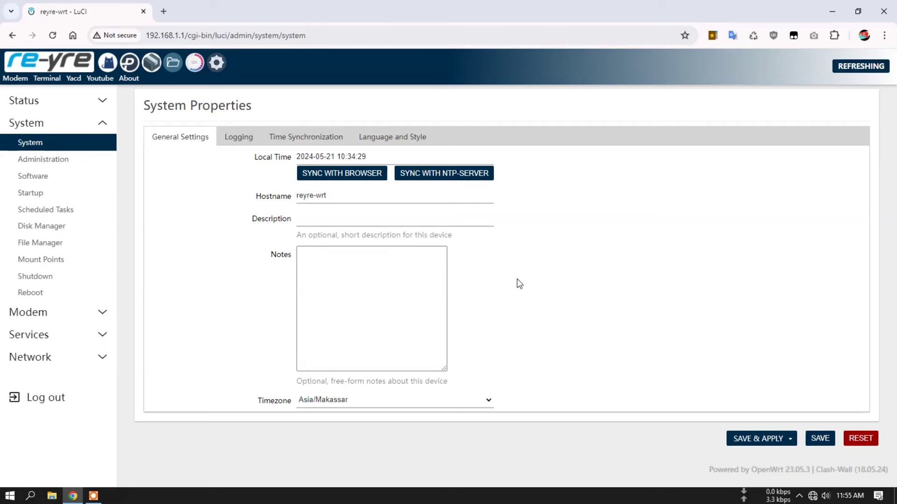
{"action": "left_click", "coordinate": [424, 402]}
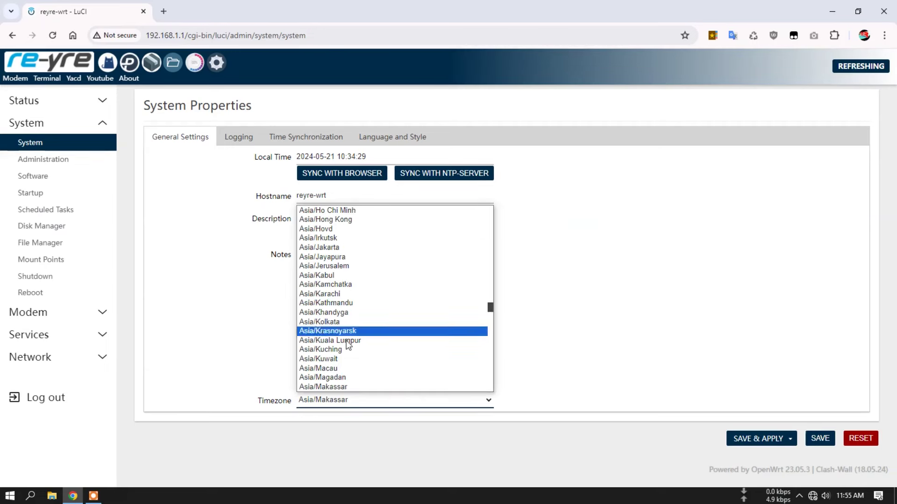
{"action": "left_click", "coordinate": [560, 288]}
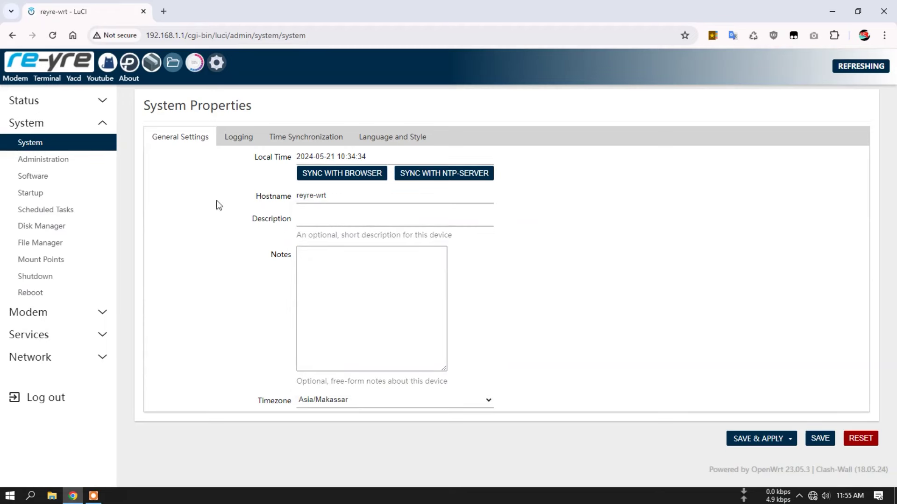
{"action": "left_click", "coordinate": [245, 139]}
{"action": "left_click", "coordinate": [317, 145]}
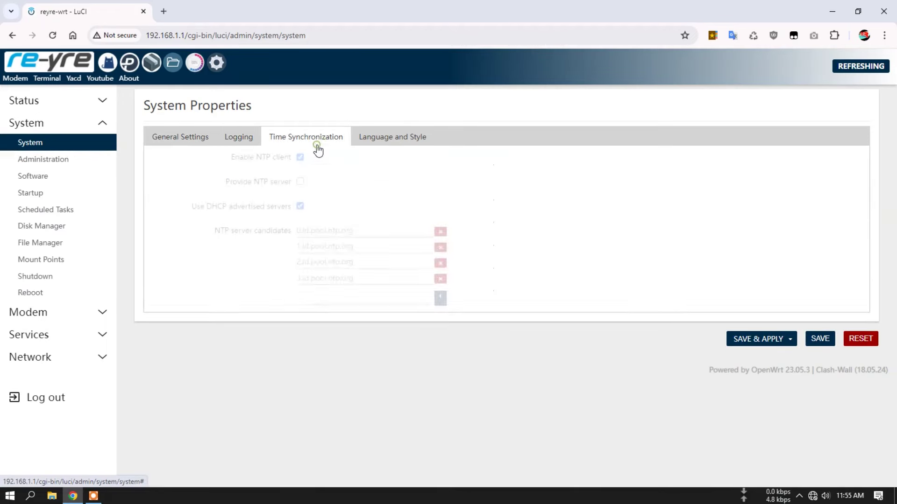
{"action": "left_click", "coordinate": [384, 145]}
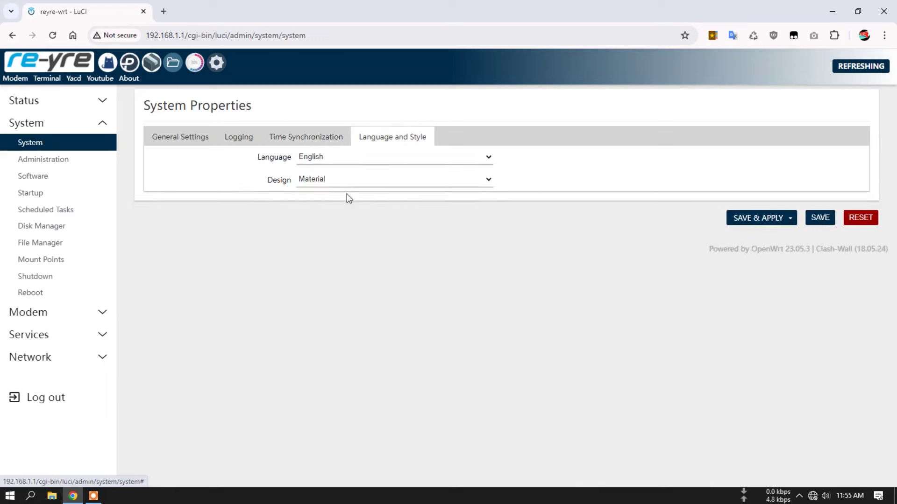
Review the administration pages for the router password, SSH access, SSH keys and HTTP(S) access.
{"action": "left_click", "coordinate": [43, 159]}
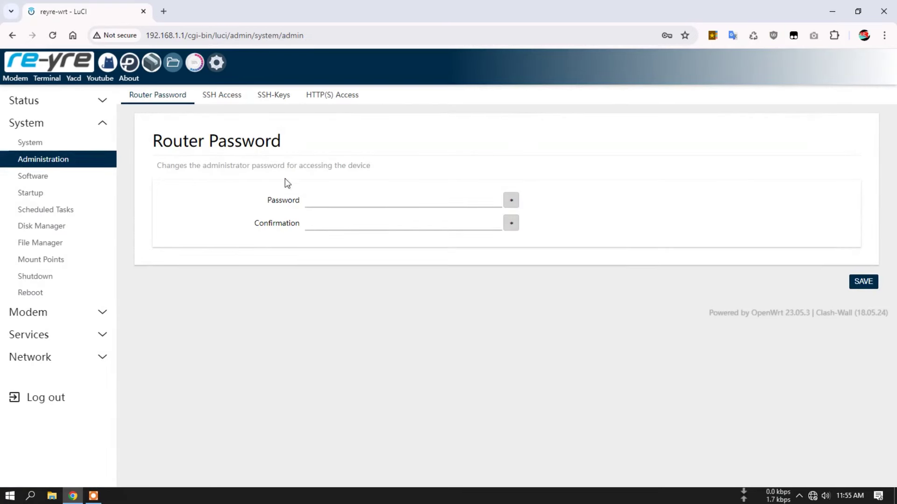
{"action": "left_click", "coordinate": [232, 98]}
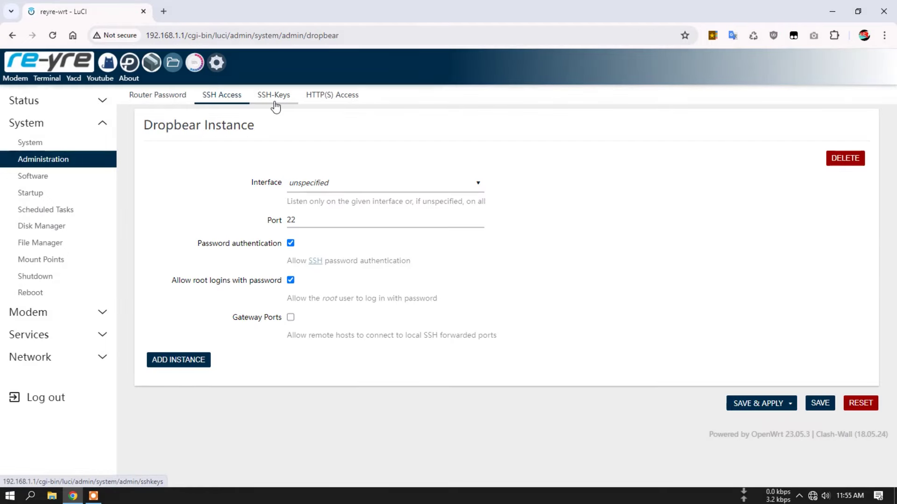
{"action": "left_click", "coordinate": [274, 99]}
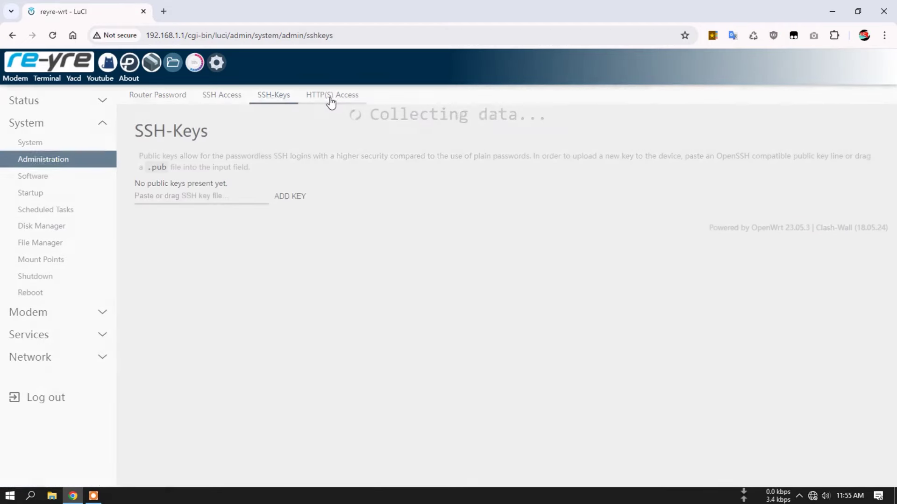
{"action": "left_click", "coordinate": [331, 98]}
Check the software page's lists of available packages and package updates.
{"action": "left_click", "coordinate": [37, 176]}
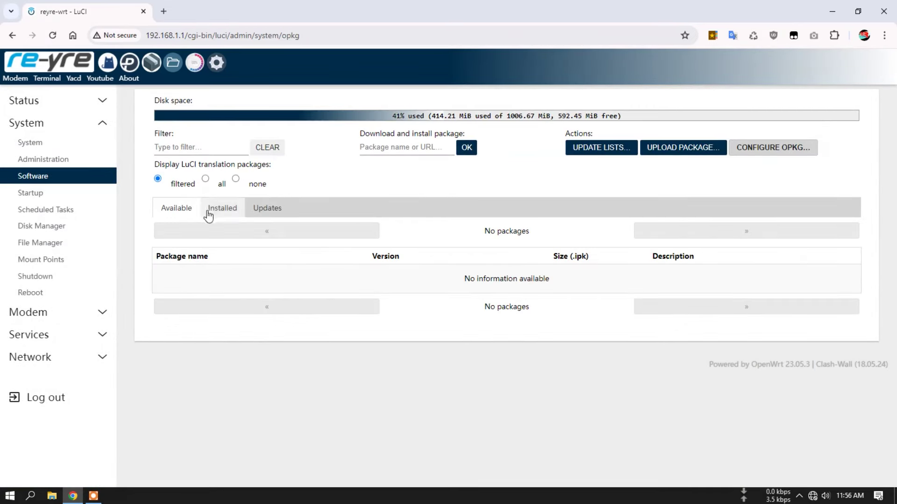
{"action": "left_click", "coordinate": [268, 215]}
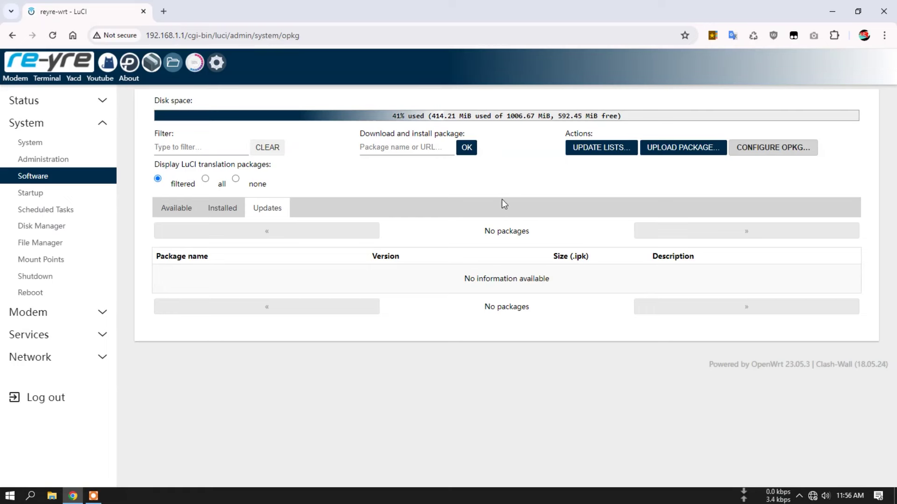
Open the startup page and examine which init scripts are enabled or disabled.
{"action": "left_click", "coordinate": [51, 196]}
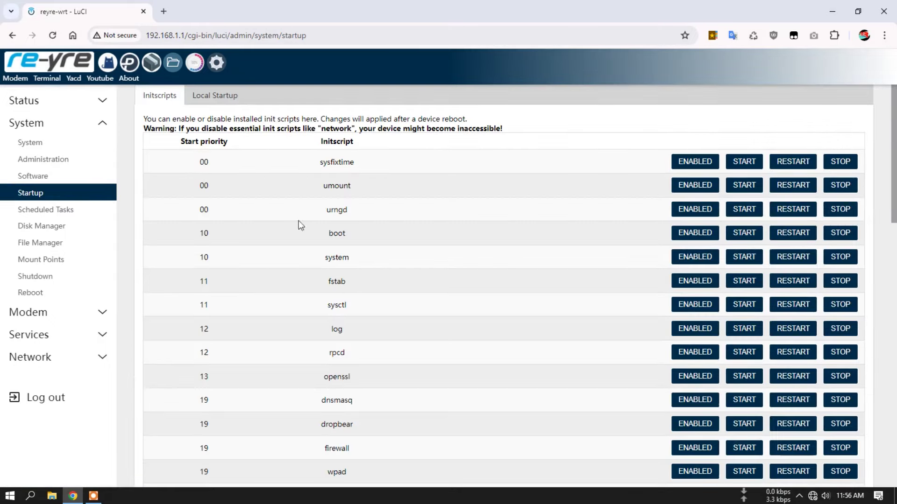
{"action": "scroll", "coordinate": [274, 209], "scroll_direction": "down", "scroll_amount": 7}
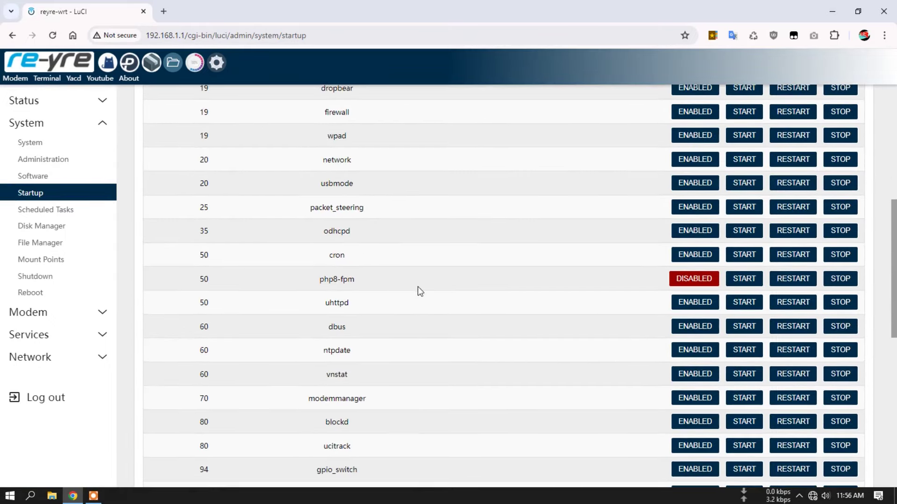
{"action": "scroll", "coordinate": [458, 290], "scroll_direction": "down", "scroll_amount": 5}
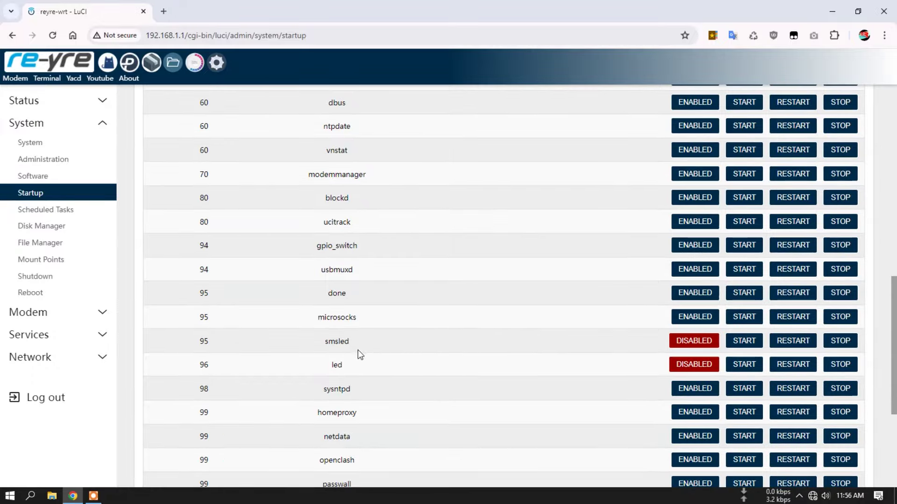
{"action": "scroll", "coordinate": [365, 366], "scroll_direction": "down", "scroll_amount": 1}
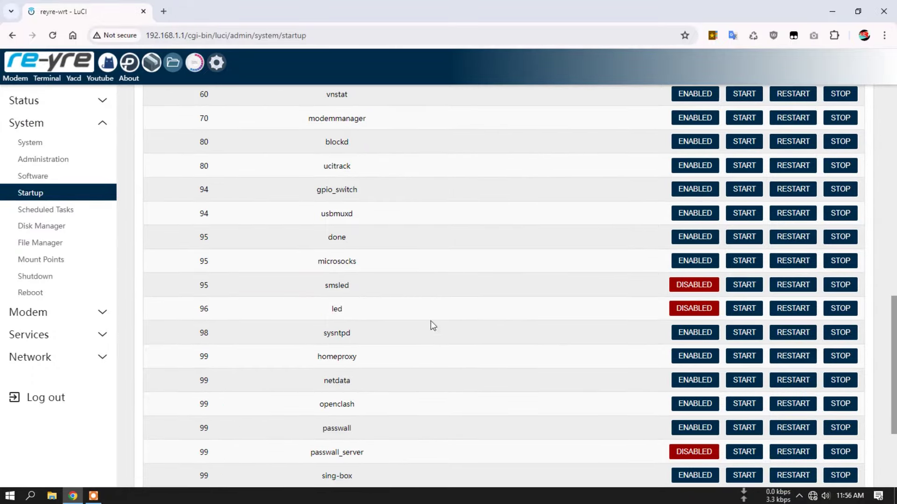
Disable the usbmuxd init script and enable the smsled init script.
{"action": "scroll", "coordinate": [356, 312], "scroll_direction": "down", "scroll_amount": 4}
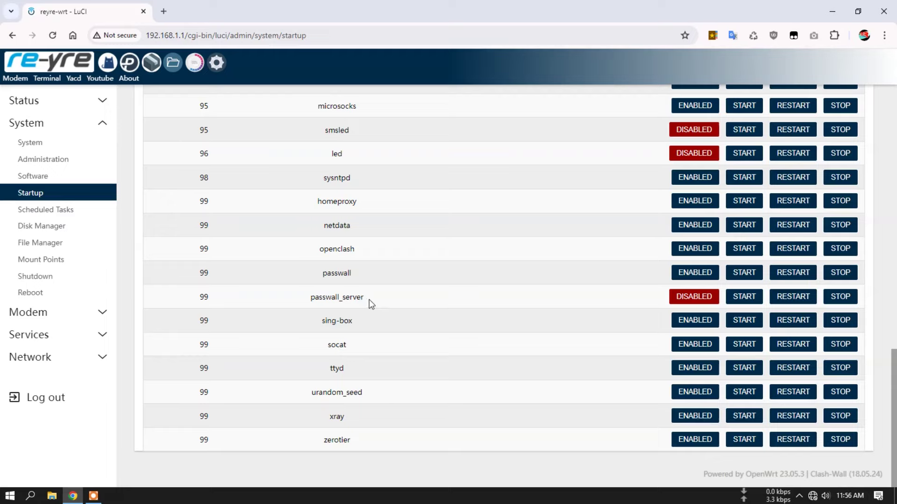
{"action": "scroll", "coordinate": [642, 310], "scroll_direction": "up", "scroll_amount": 2}
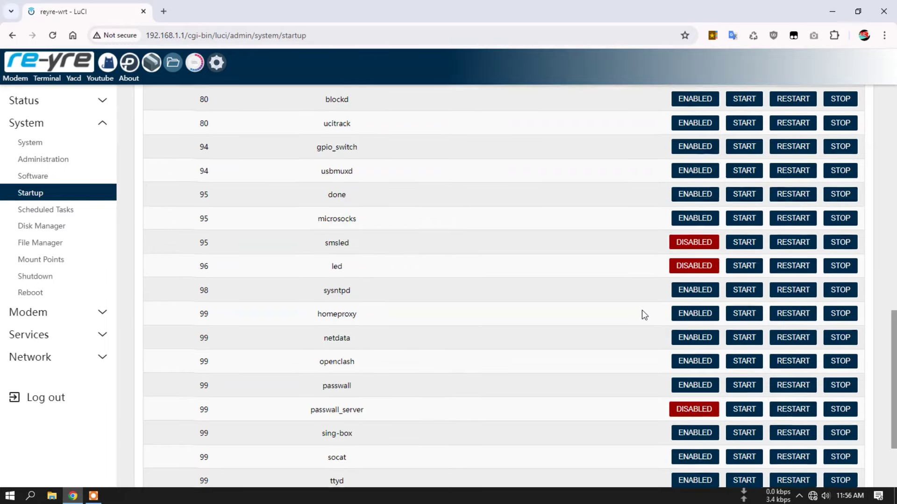
{"action": "scroll", "coordinate": [641, 310], "scroll_direction": "up", "scroll_amount": 1}
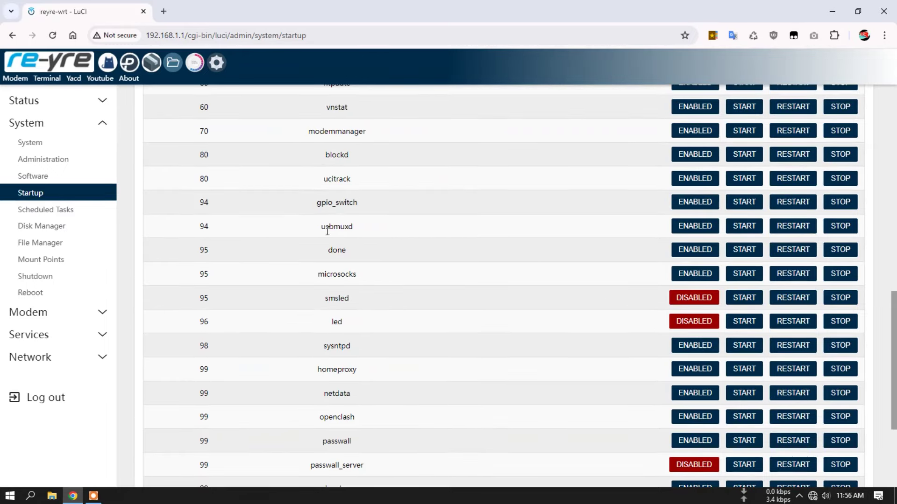
{"action": "left_click", "coordinate": [686, 226]}
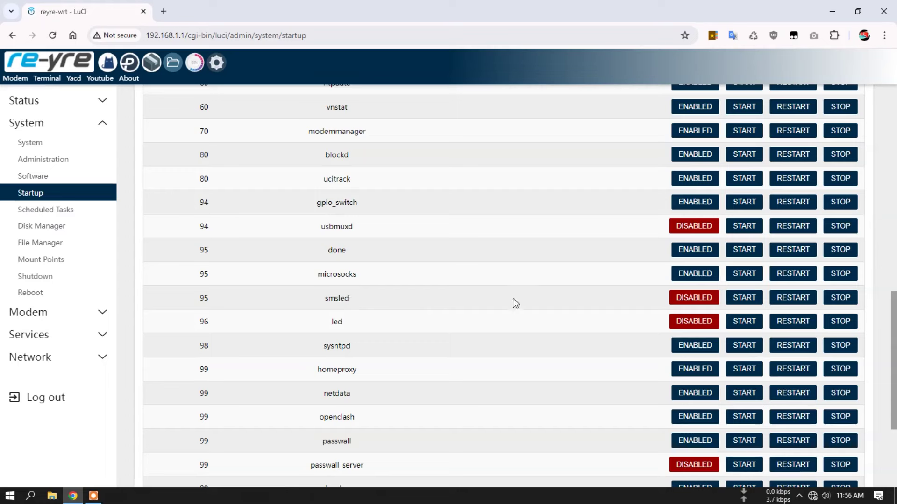
{"action": "left_click", "coordinate": [700, 300]}
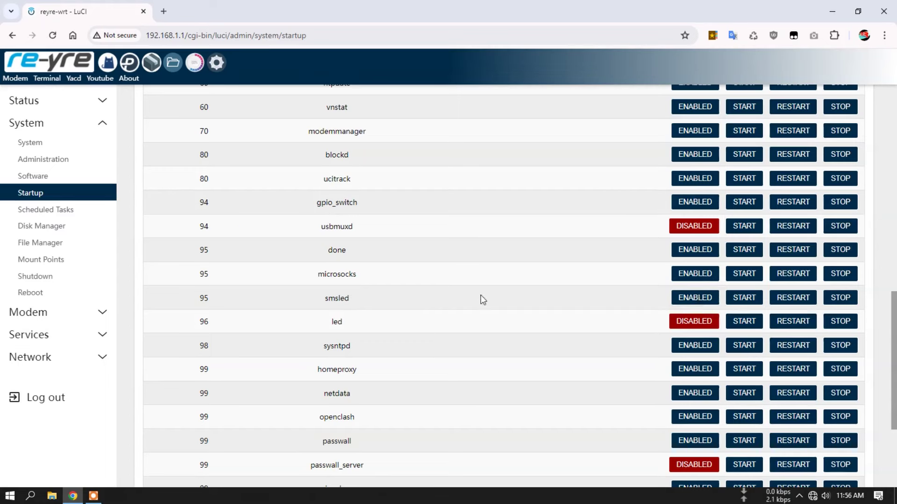
Review the local startup commands alongside the init scripts list, and view the scheduled tasks crontab.
{"action": "scroll", "coordinate": [468, 293], "scroll_direction": "down", "scroll_amount": 4}
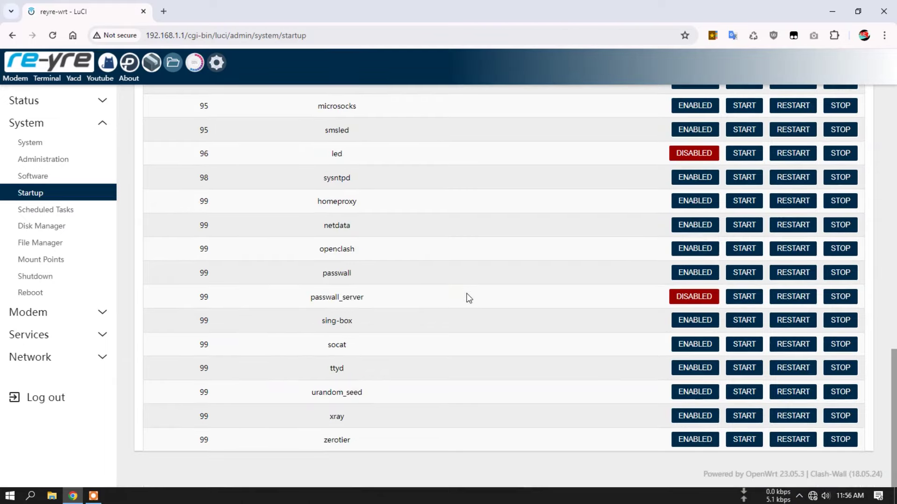
{"action": "scroll", "coordinate": [468, 295], "scroll_direction": "up", "scroll_amount": 15}
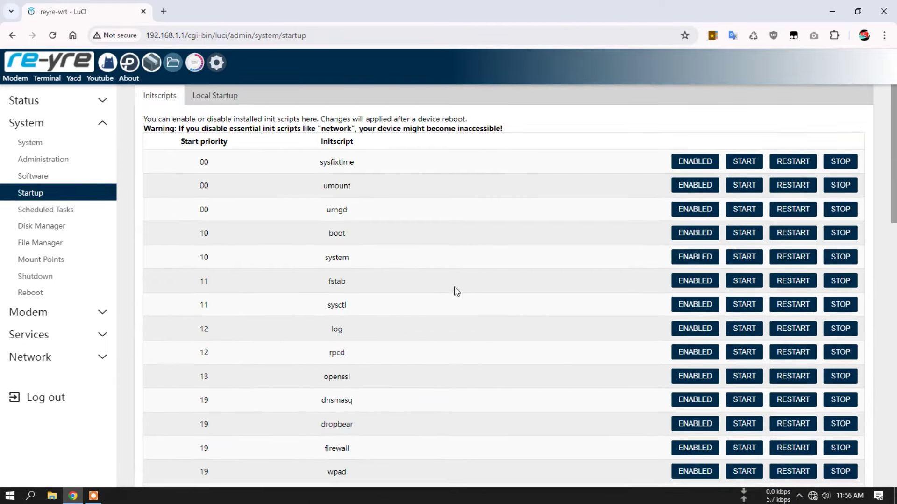
{"action": "left_click", "coordinate": [209, 98]}
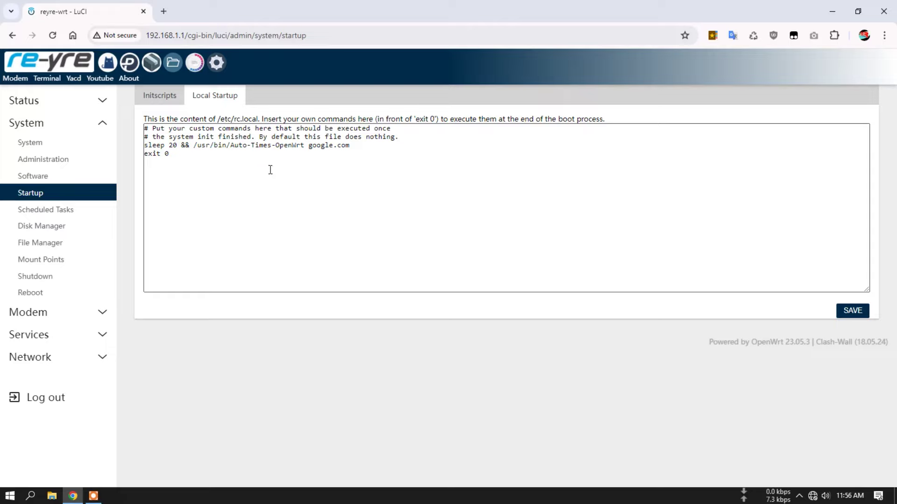
{"action": "left_click", "coordinate": [164, 103]}
{"action": "left_click", "coordinate": [219, 100]}
{"action": "left_click", "coordinate": [160, 96]}
{"action": "left_click", "coordinate": [210, 99]}
{"action": "left_click", "coordinate": [66, 213]}
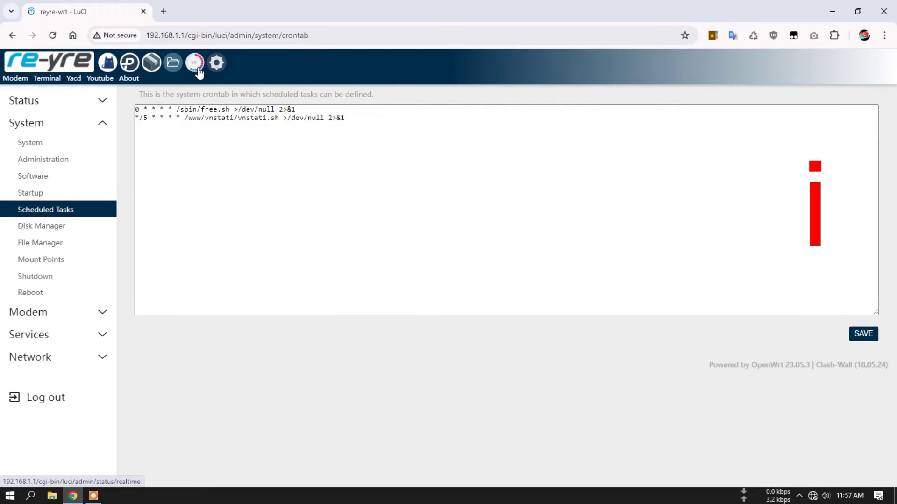
Examine the disk manager's disks and partitions, mount points and Btrfs creation options.
{"action": "left_click", "coordinate": [58, 228]}
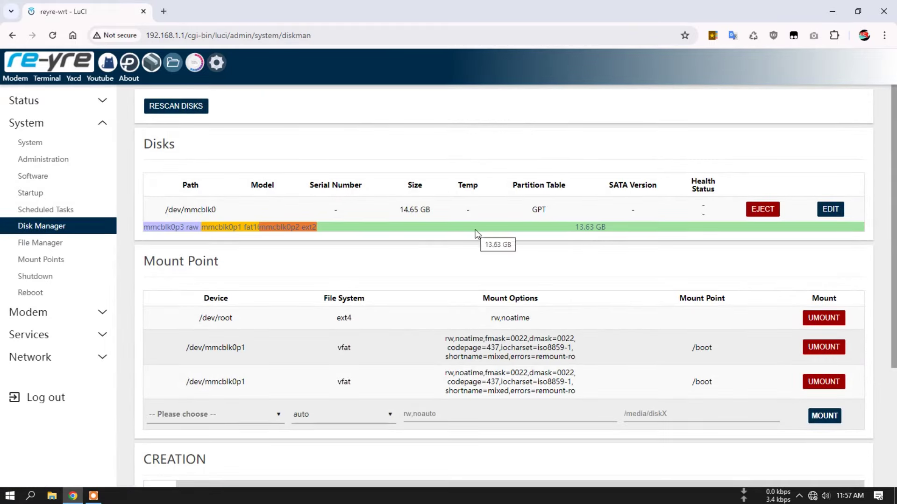
{"action": "scroll", "coordinate": [477, 234], "scroll_direction": "down", "scroll_amount": 3}
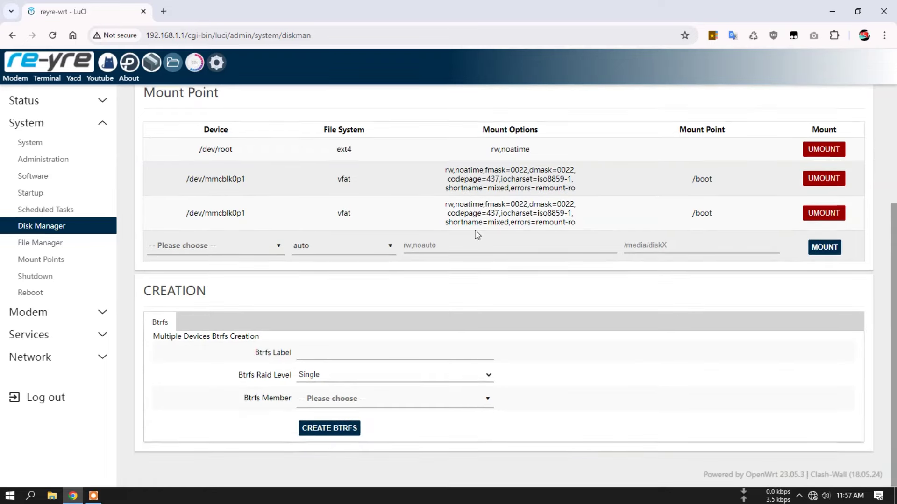
{"action": "scroll", "coordinate": [476, 234], "scroll_direction": "up", "scroll_amount": 2}
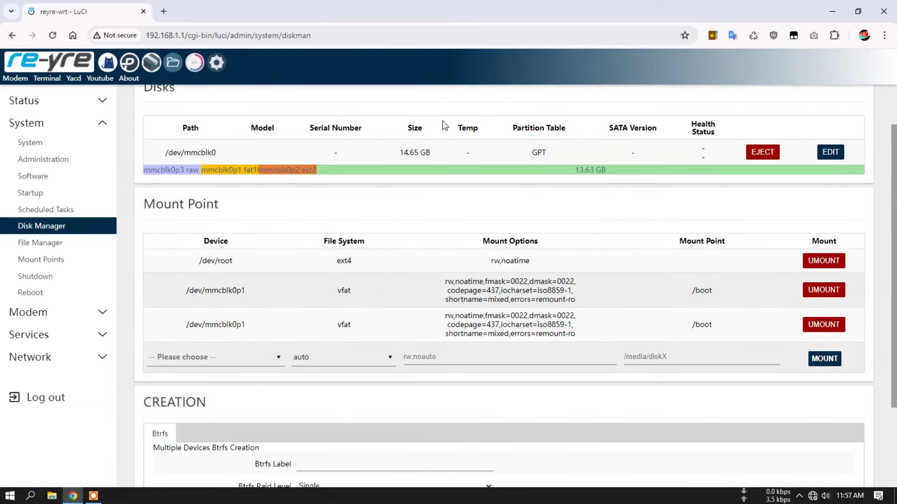
{"action": "scroll", "coordinate": [484, 174], "scroll_direction": "up", "scroll_amount": 1}
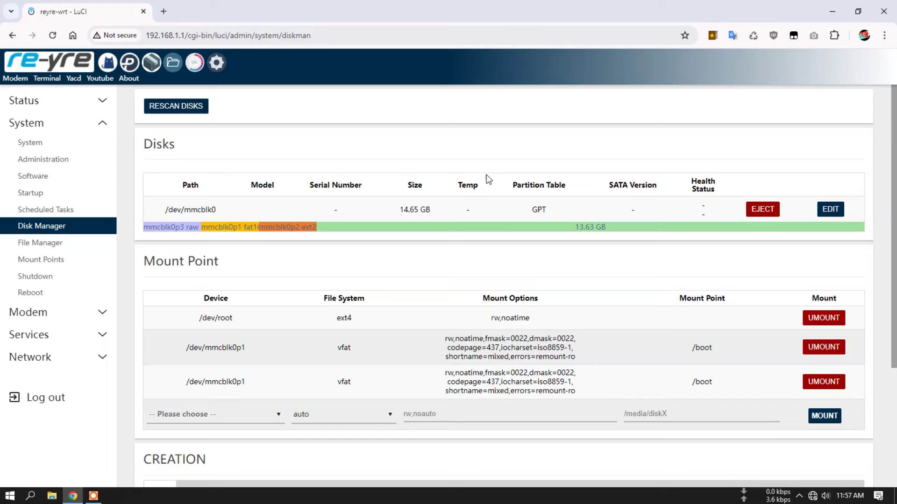
{"action": "scroll", "coordinate": [489, 163], "scroll_direction": "down", "scroll_amount": 2}
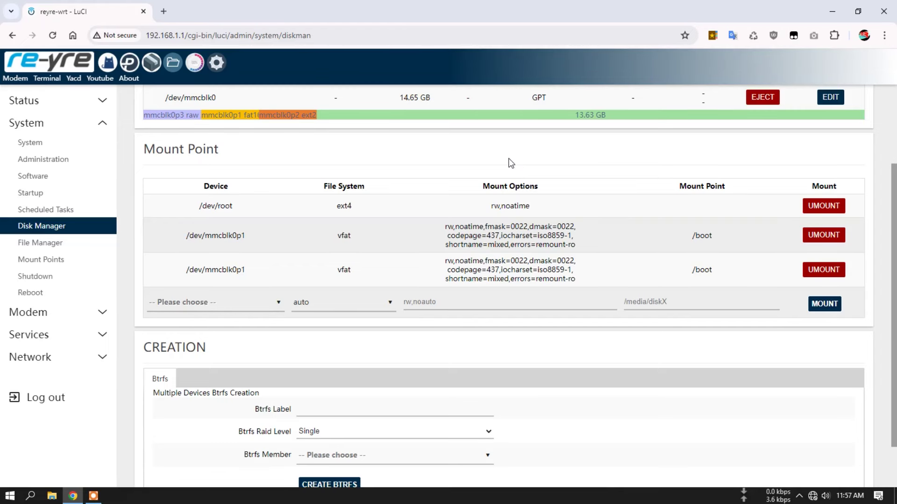
{"action": "scroll", "coordinate": [490, 165], "scroll_direction": "up", "scroll_amount": 2}
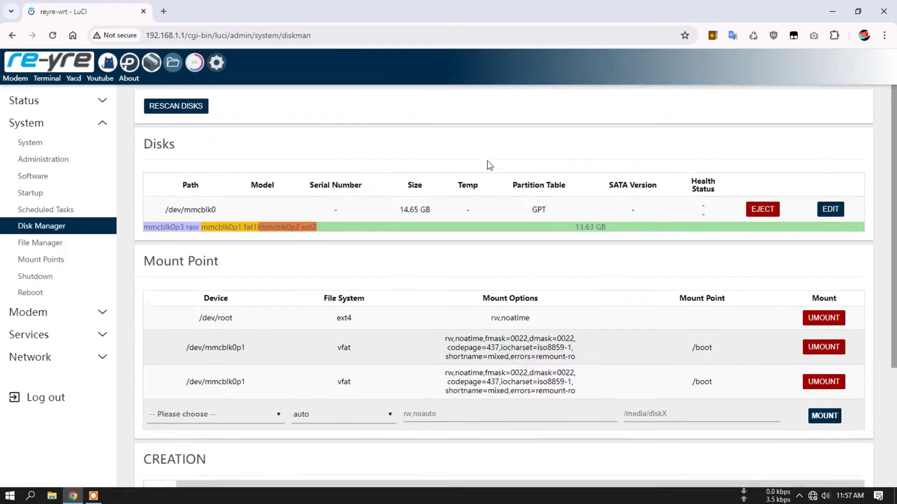
{"action": "scroll", "coordinate": [515, 241], "scroll_direction": "down", "scroll_amount": 3}
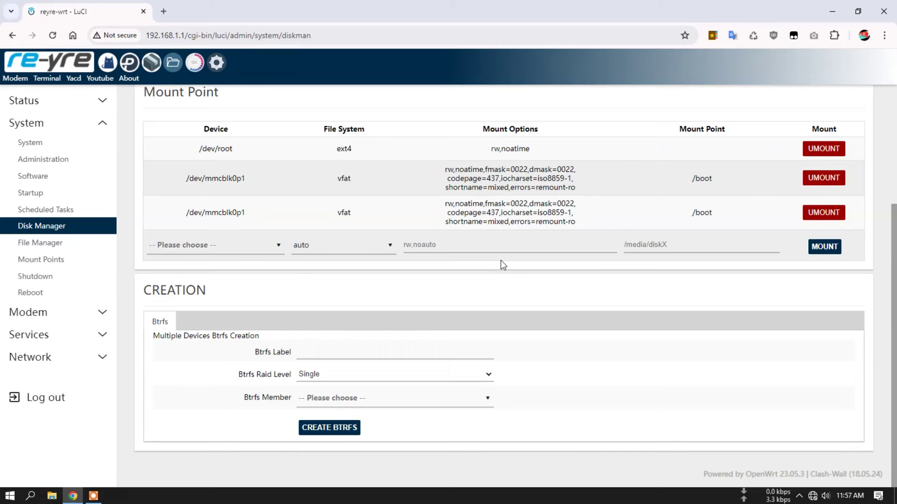
{"action": "scroll", "coordinate": [501, 261], "scroll_direction": "up", "scroll_amount": 3}
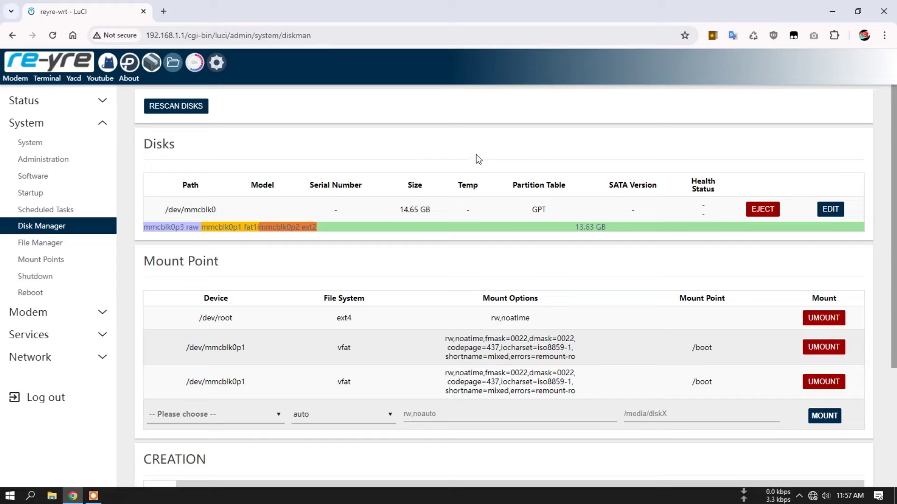
Look through the file manager, mount points, shutdown and reboot pages of the system section.
{"action": "left_click", "coordinate": [45, 242]}
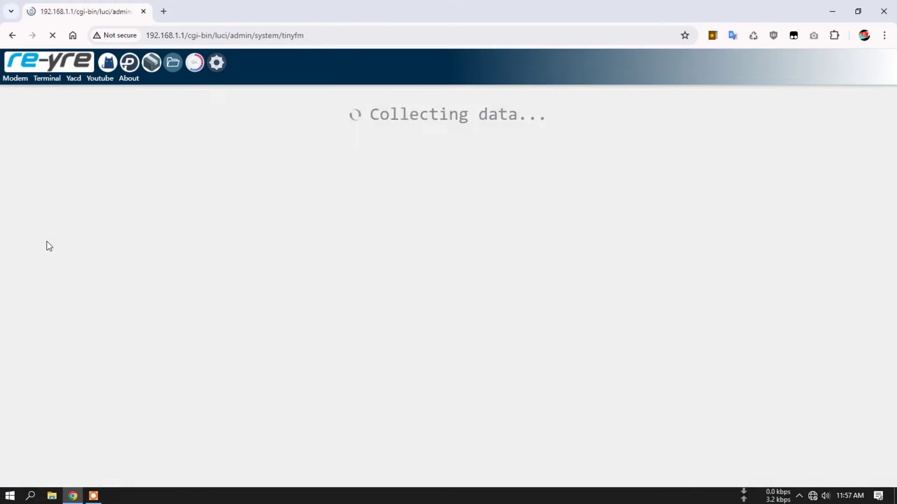
{"action": "scroll", "coordinate": [528, 256], "scroll_direction": "down", "scroll_amount": 1}
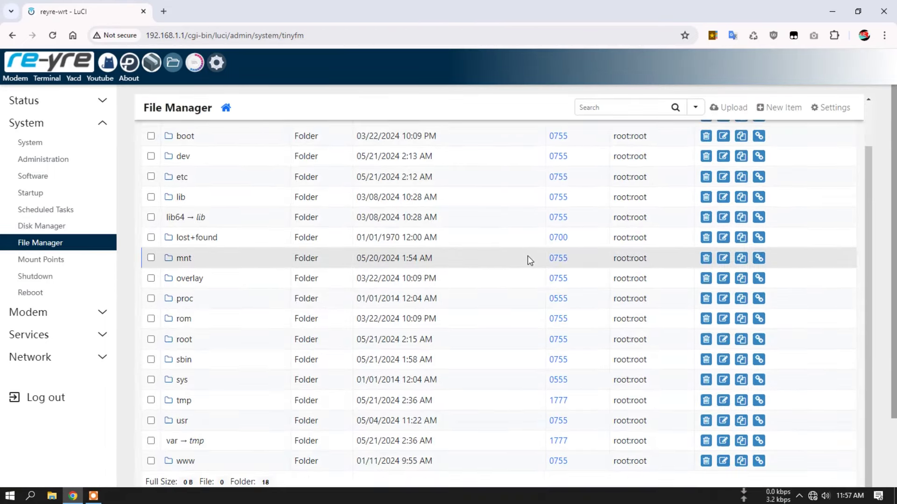
{"action": "left_click", "coordinate": [37, 260]}
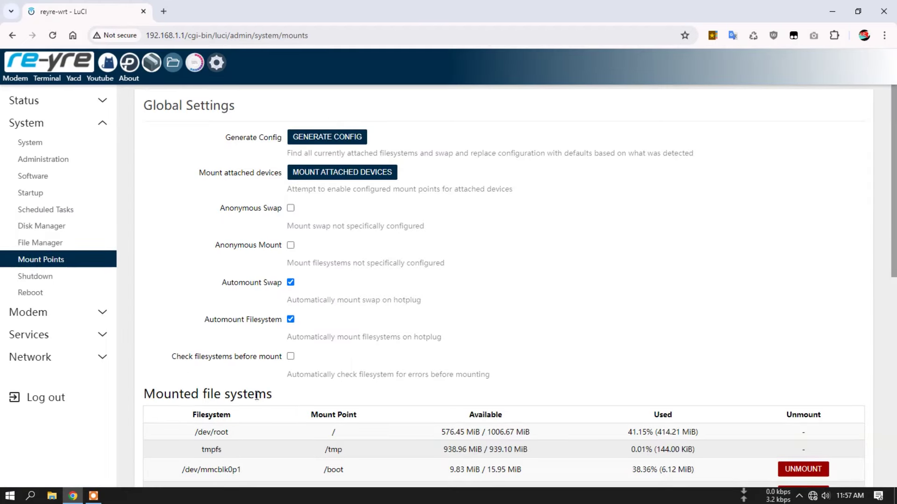
{"action": "scroll", "coordinate": [475, 318], "scroll_direction": "down", "scroll_amount": 7}
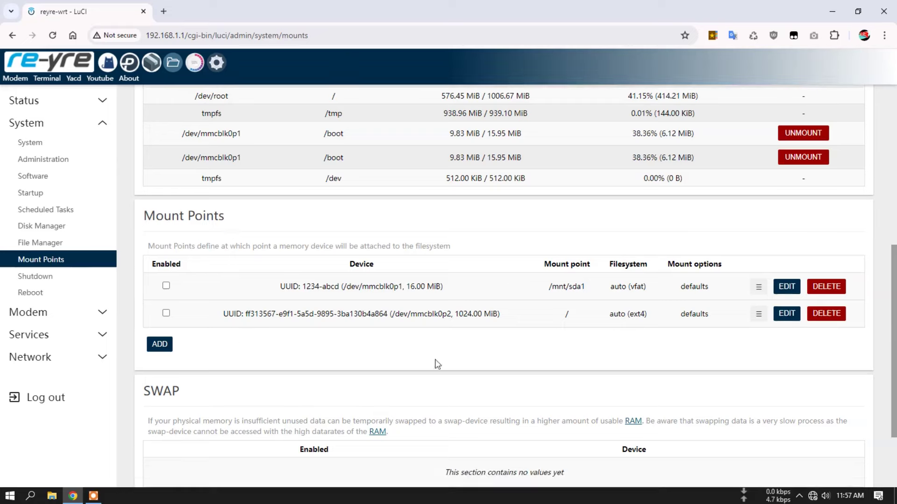
{"action": "scroll", "coordinate": [590, 326], "scroll_direction": "down", "scroll_amount": 2}
{"action": "scroll", "coordinate": [594, 344], "scroll_direction": "up", "scroll_amount": 9}
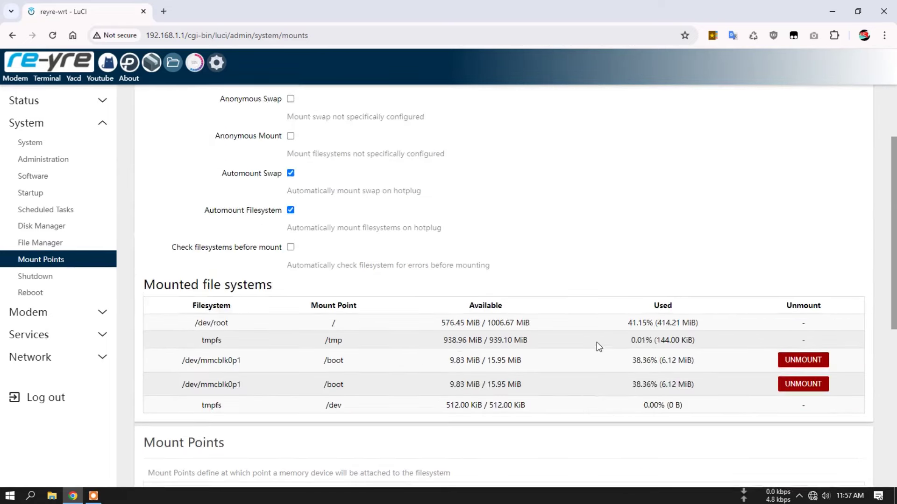
{"action": "left_click", "coordinate": [50, 282]}
{"action": "left_click", "coordinate": [47, 294]}
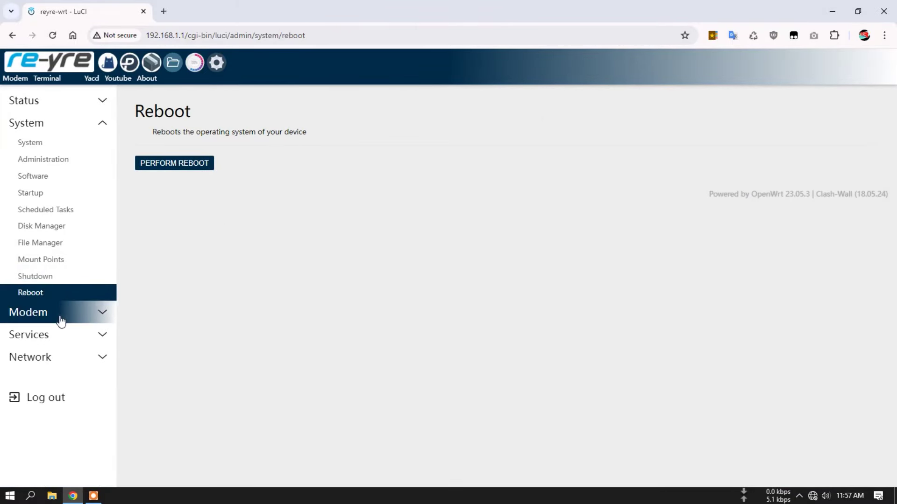
View the modem's AT command page and the 4G connection's configuration settings.
{"action": "left_click", "coordinate": [59, 314]}
{"action": "left_click", "coordinate": [68, 167]}
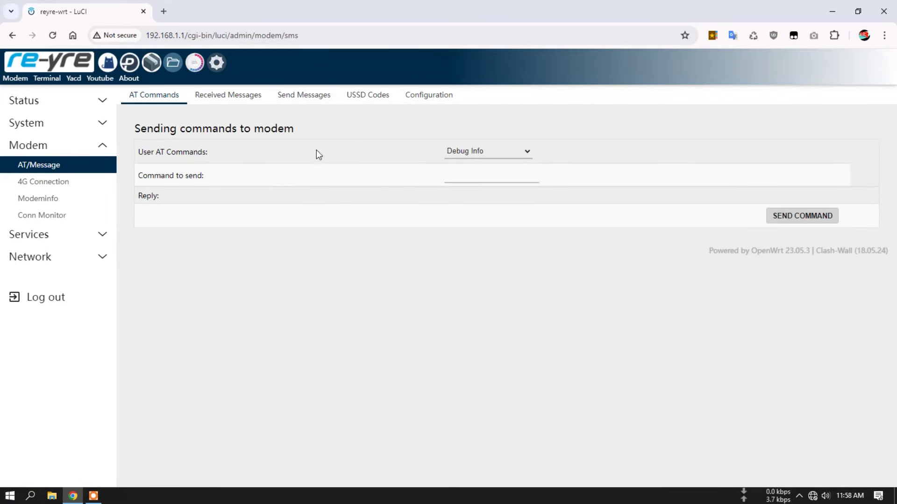
{"action": "left_click", "coordinate": [65, 187]}
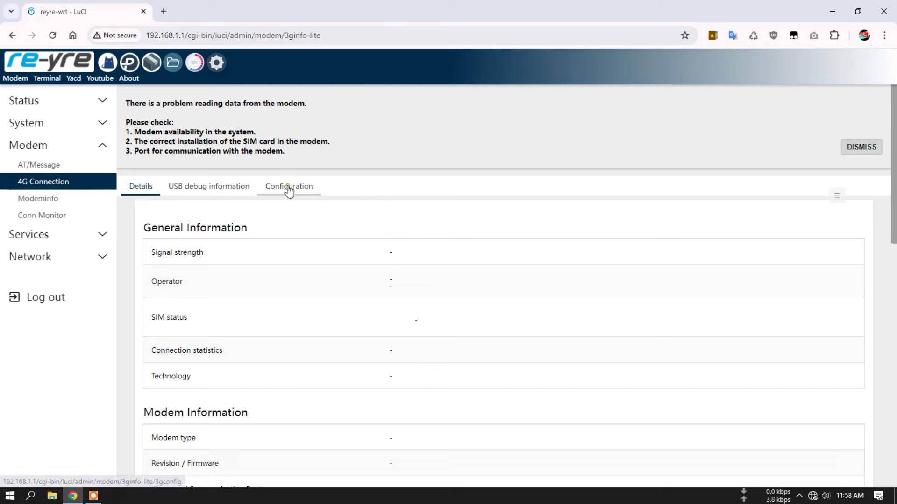
{"action": "left_click", "coordinate": [289, 189]}
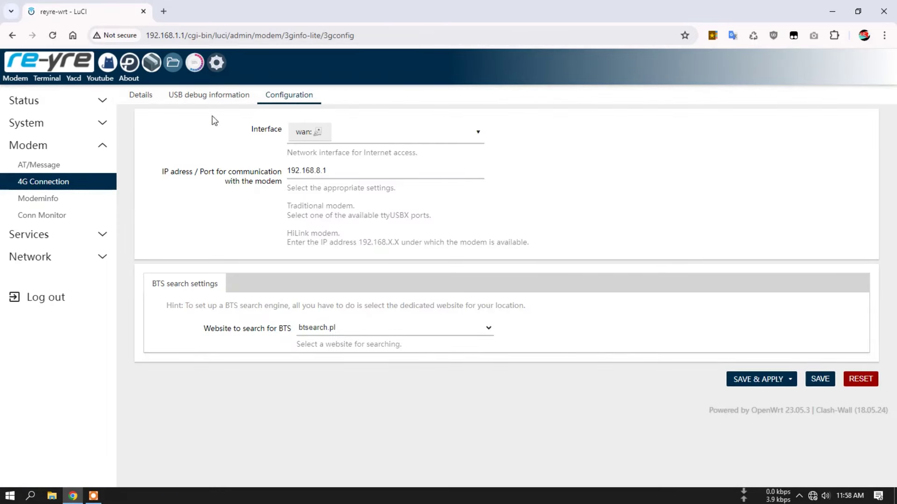
Review the 4G connection's general, modem and cell signal details and its USB debug information.
{"action": "left_click", "coordinate": [145, 99]}
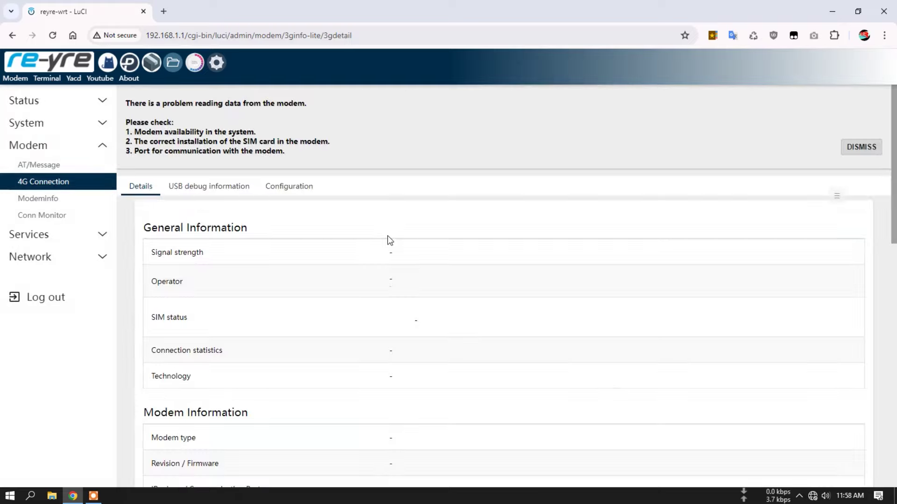
{"action": "scroll", "coordinate": [347, 341], "scroll_direction": "down", "scroll_amount": 10}
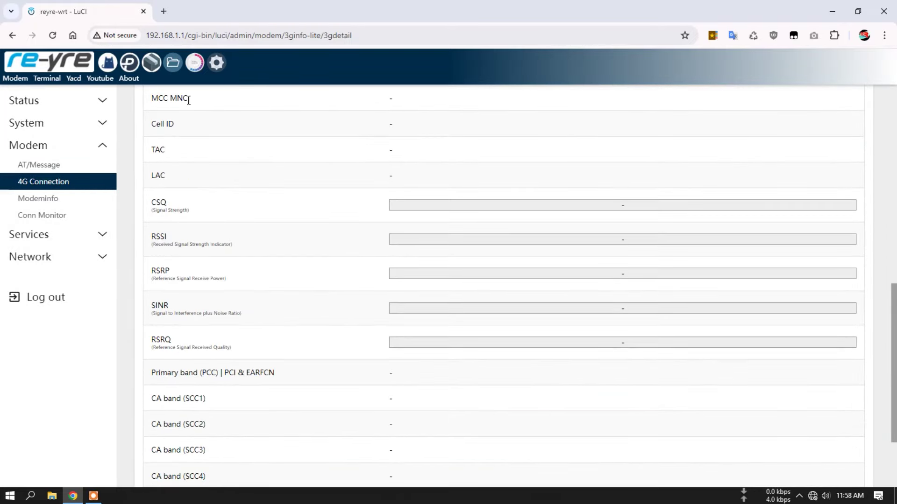
{"action": "scroll", "coordinate": [239, 330], "scroll_direction": "down", "scroll_amount": 2}
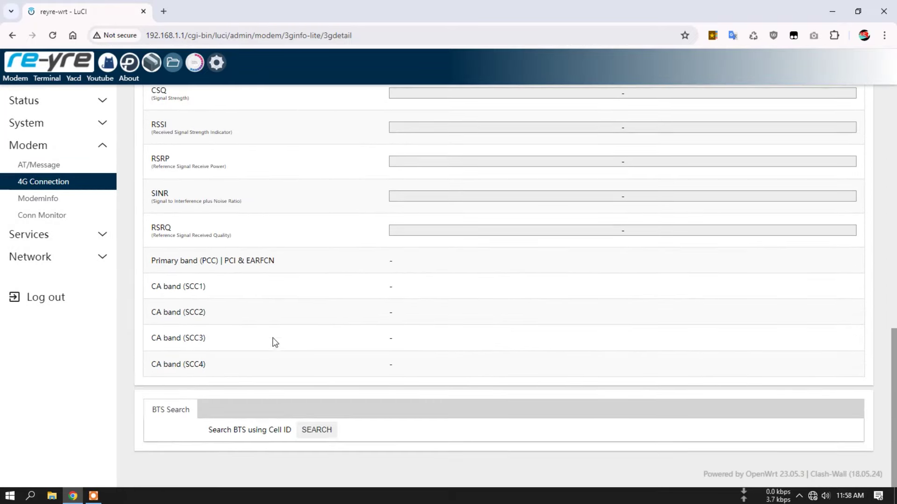
{"action": "scroll", "coordinate": [287, 349], "scroll_direction": "up", "scroll_amount": 5}
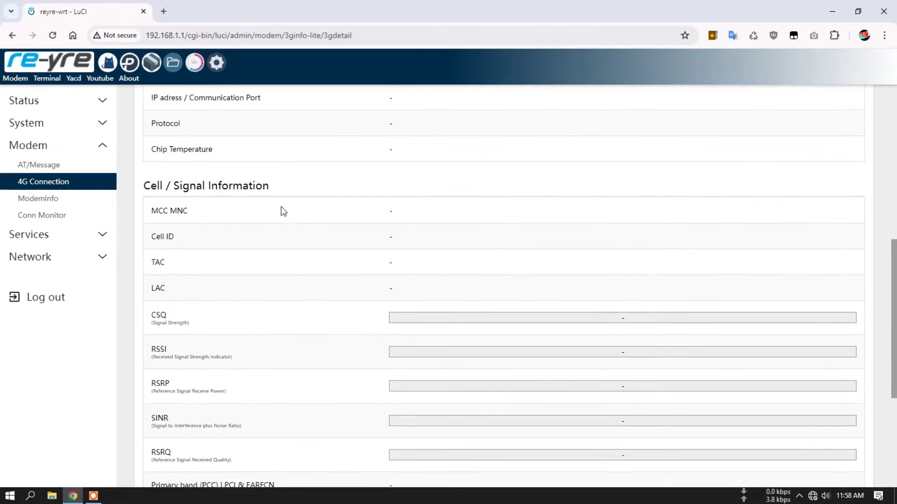
{"action": "scroll", "coordinate": [280, 210], "scroll_direction": "up", "scroll_amount": 2}
{"action": "scroll", "coordinate": [283, 211], "scroll_direction": "up", "scroll_amount": 2}
{"action": "scroll", "coordinate": [284, 211], "scroll_direction": "up", "scroll_amount": 1}
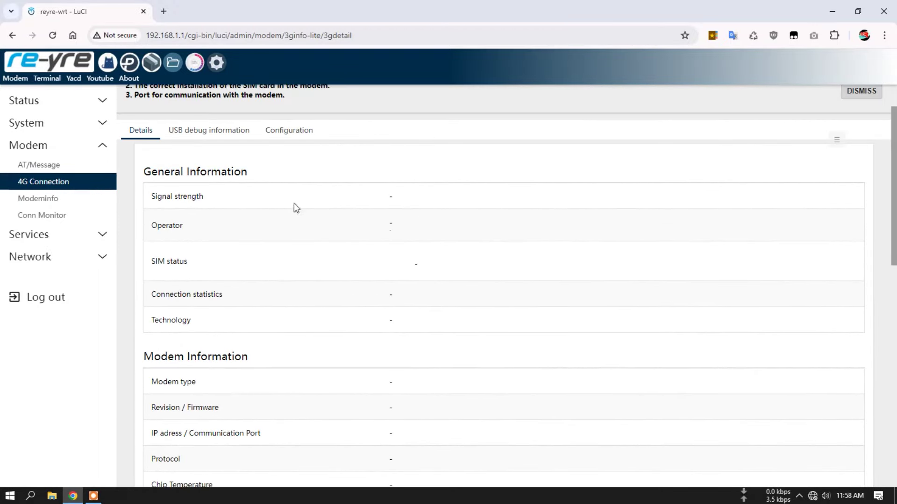
{"action": "scroll", "coordinate": [446, 234], "scroll_direction": "up", "scroll_amount": 1}
{"action": "left_click", "coordinate": [216, 188]}
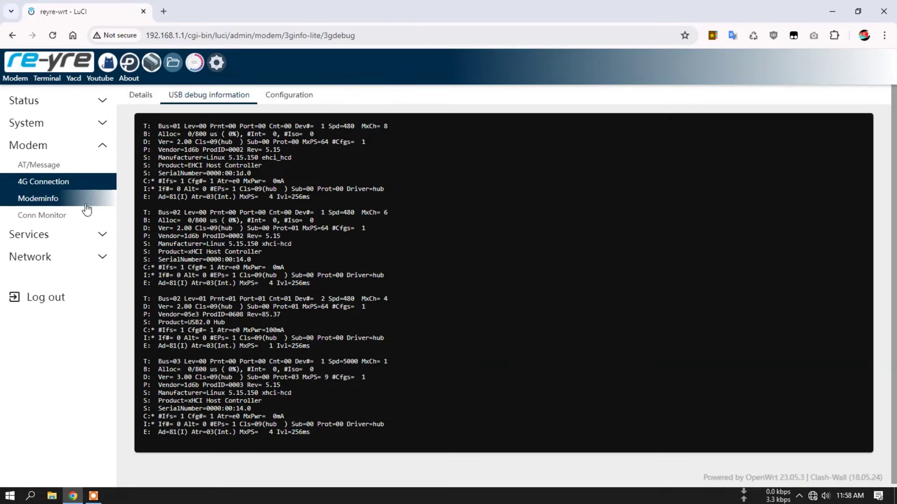
View the modem information page and the connection monitor's basic settings, including its available failure actions.
{"action": "left_click", "coordinate": [68, 202]}
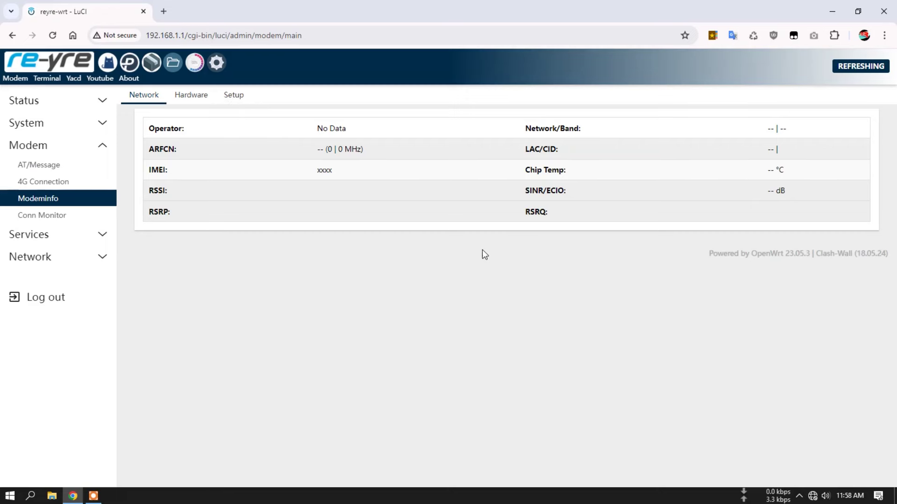
{"action": "left_click", "coordinate": [43, 216]}
{"action": "scroll", "coordinate": [329, 276], "scroll_direction": "down", "scroll_amount": 2}
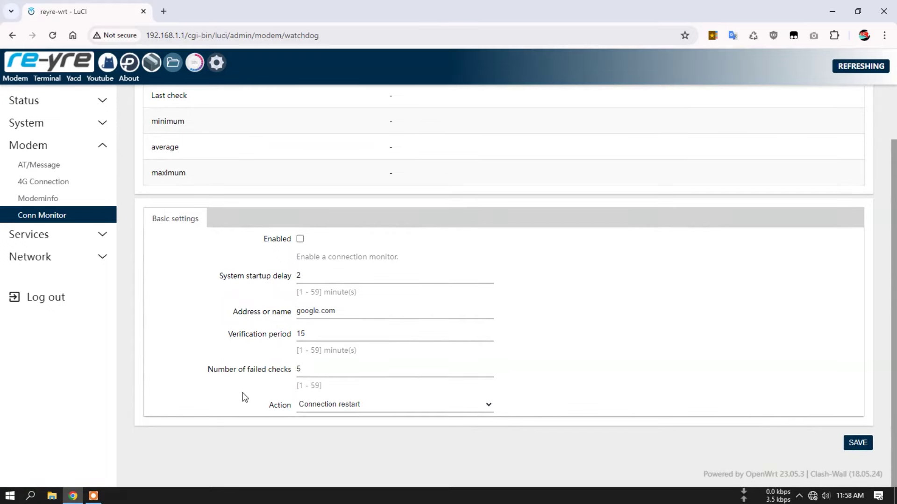
{"action": "left_click", "coordinate": [368, 411]}
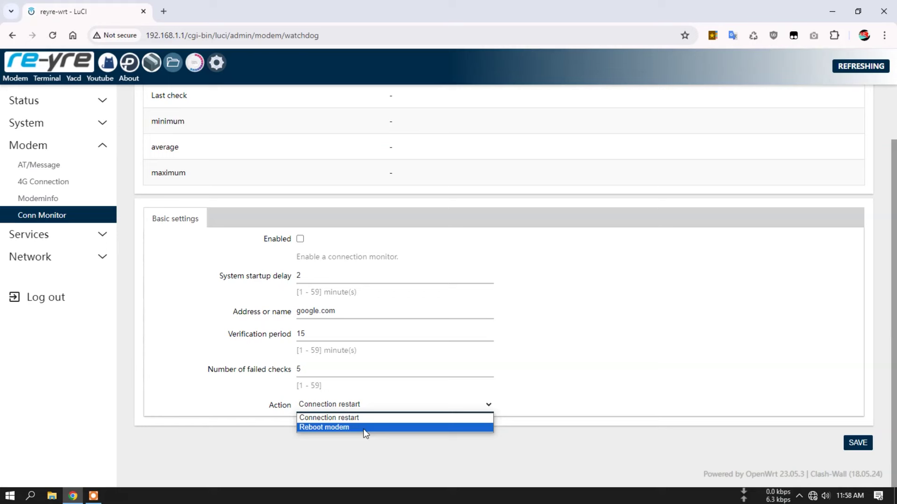
{"action": "left_click", "coordinate": [530, 388]}
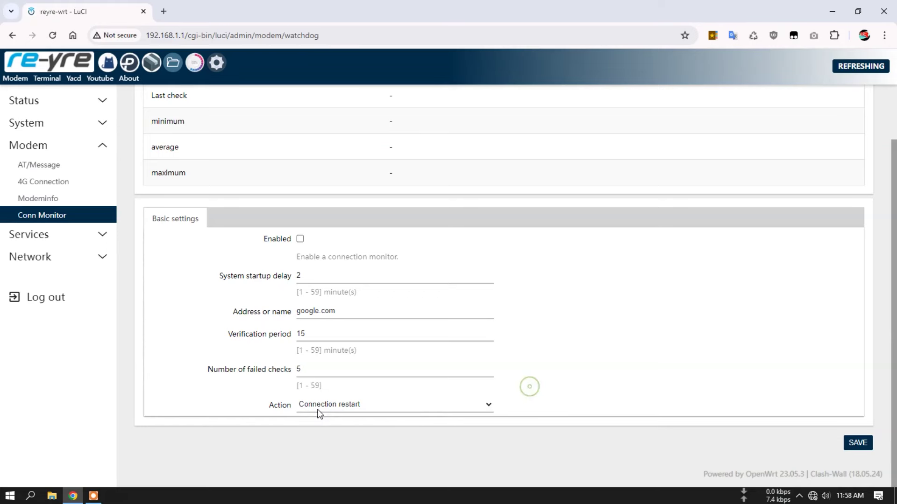
{"action": "left_click", "coordinate": [334, 406]}
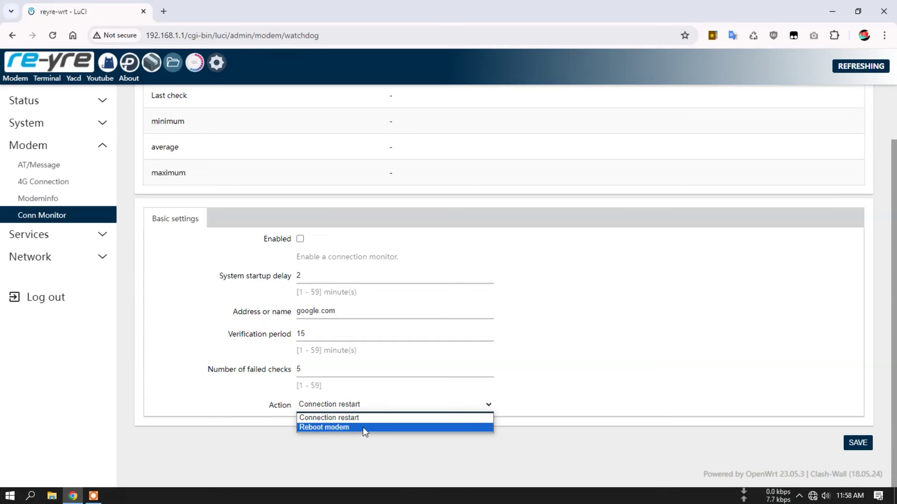
{"action": "left_click", "coordinate": [182, 365]}
{"action": "scroll", "coordinate": [179, 314], "scroll_direction": "up", "scroll_amount": 2}
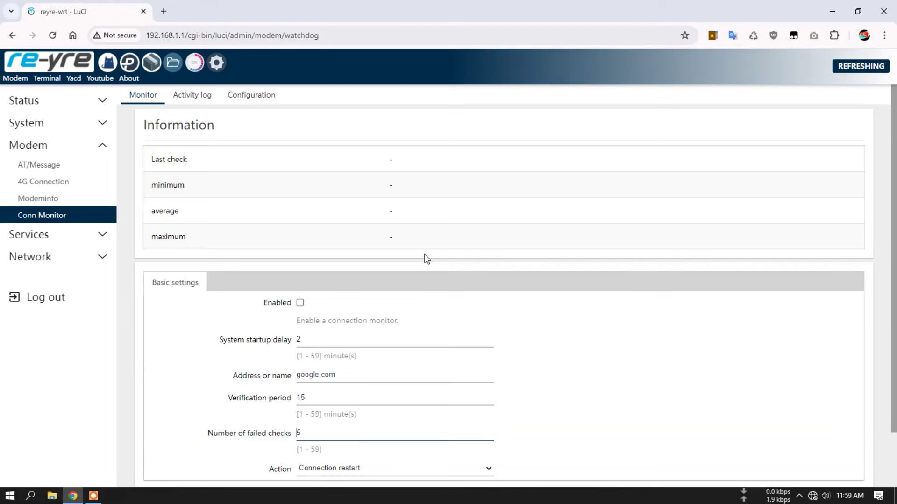
Open the huawei.py script from the /usr/bin folder in the file manager.
{"action": "left_click", "coordinate": [173, 63]}
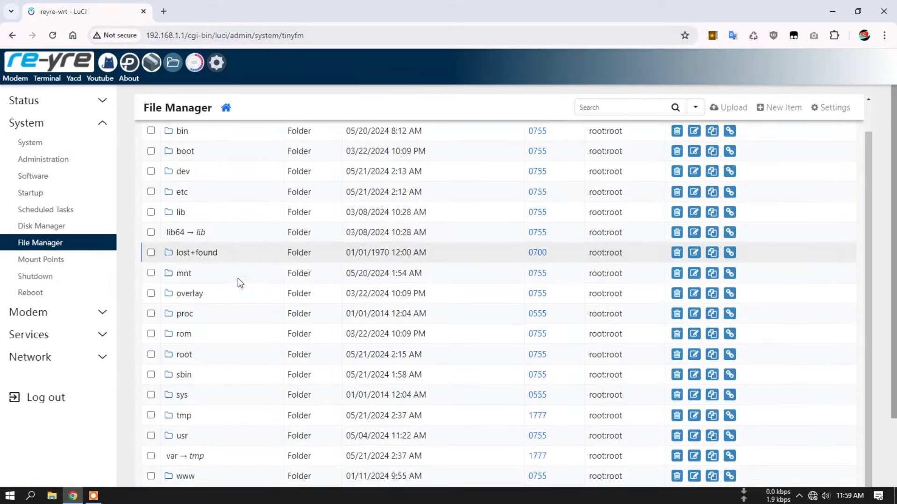
{"action": "scroll", "coordinate": [237, 278], "scroll_direction": "down", "scroll_amount": 1}
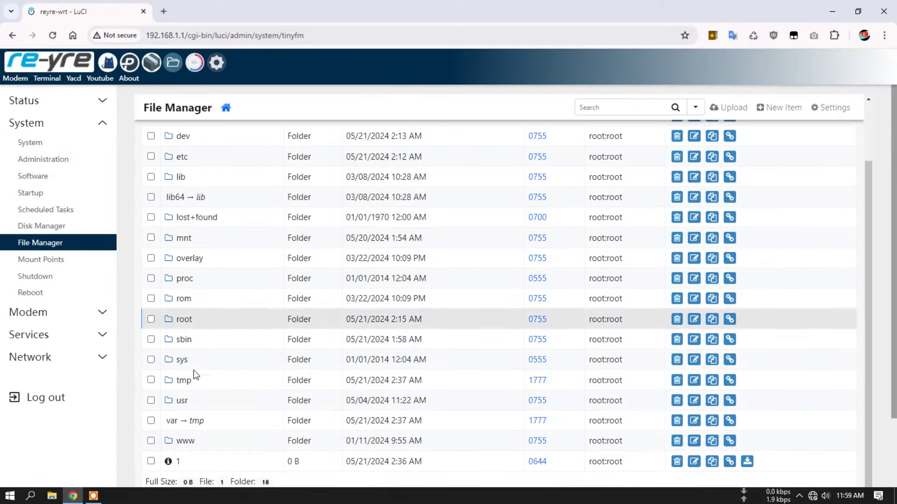
{"action": "left_click", "coordinate": [183, 400]}
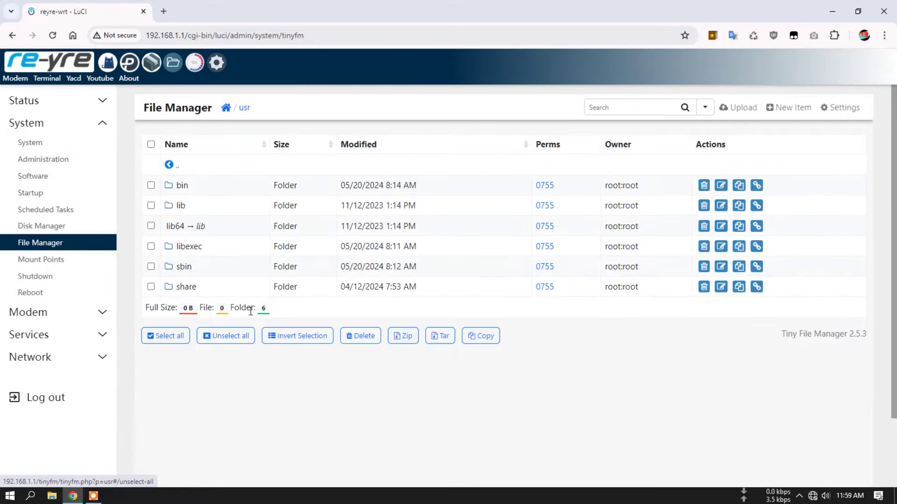
{"action": "left_click", "coordinate": [182, 186]}
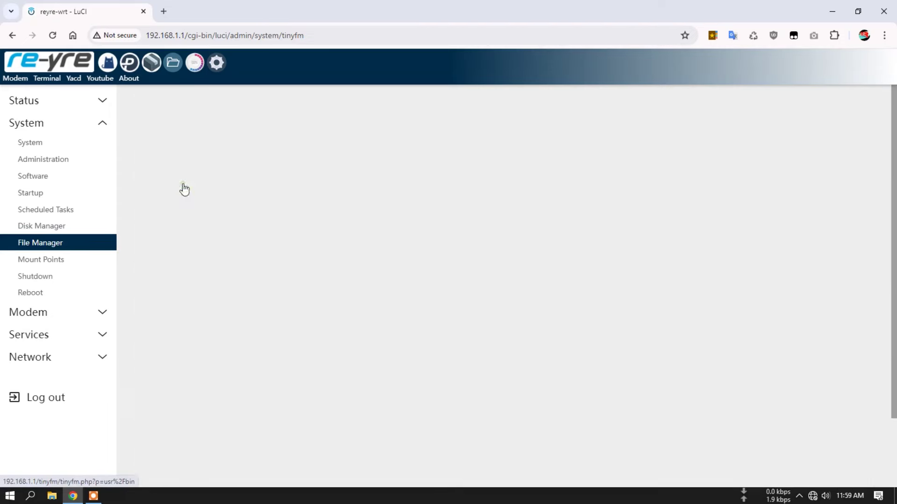
{"action": "scroll", "coordinate": [229, 266], "scroll_direction": "down", "scroll_amount": 3}
{"action": "scroll", "coordinate": [218, 301], "scroll_direction": "down", "scroll_amount": 5}
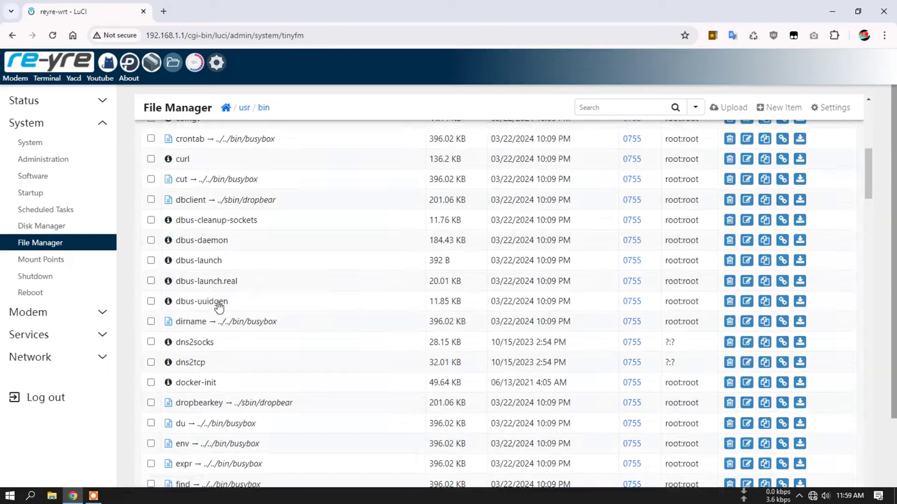
{"action": "scroll", "coordinate": [218, 301], "scroll_direction": "down", "scroll_amount": 8}
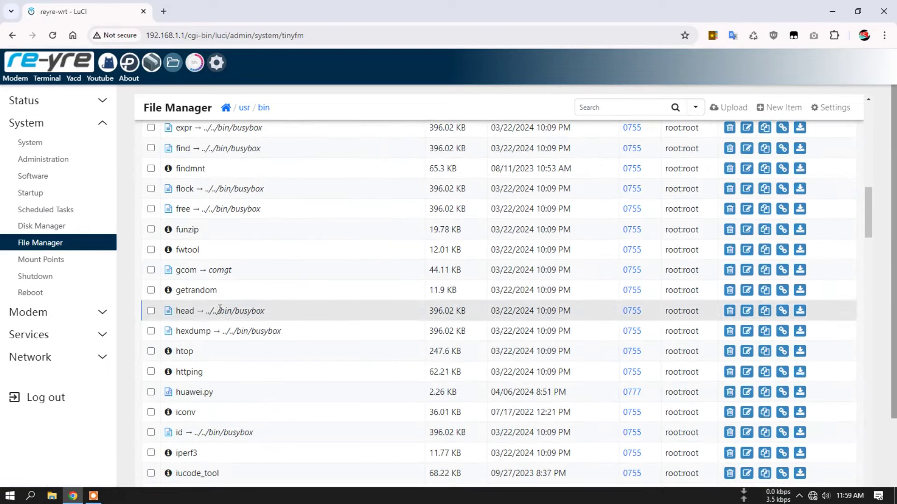
{"action": "scroll", "coordinate": [218, 303], "scroll_direction": "down", "scroll_amount": 2}
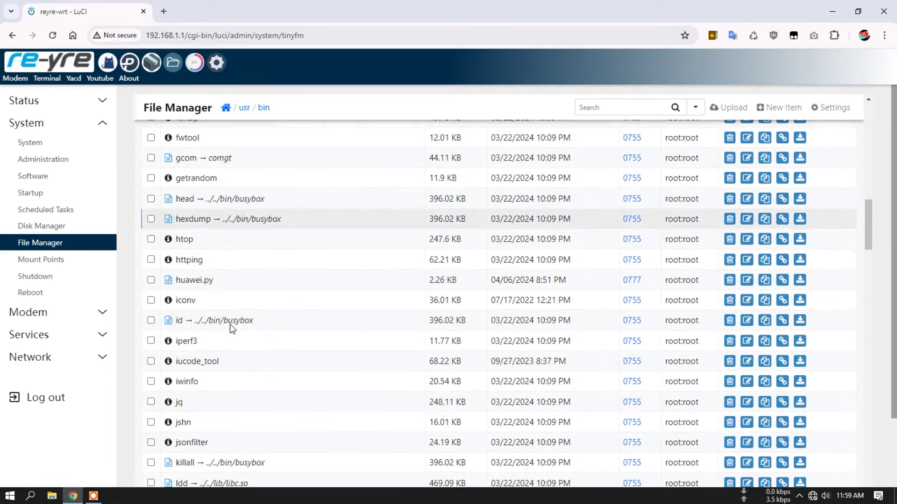
{"action": "left_click", "coordinate": [189, 280]}
Examine the router IP, username and password definitions in the main function of huawei.py.
{"action": "scroll", "coordinate": [286, 327], "scroll_direction": "down", "scroll_amount": 3}
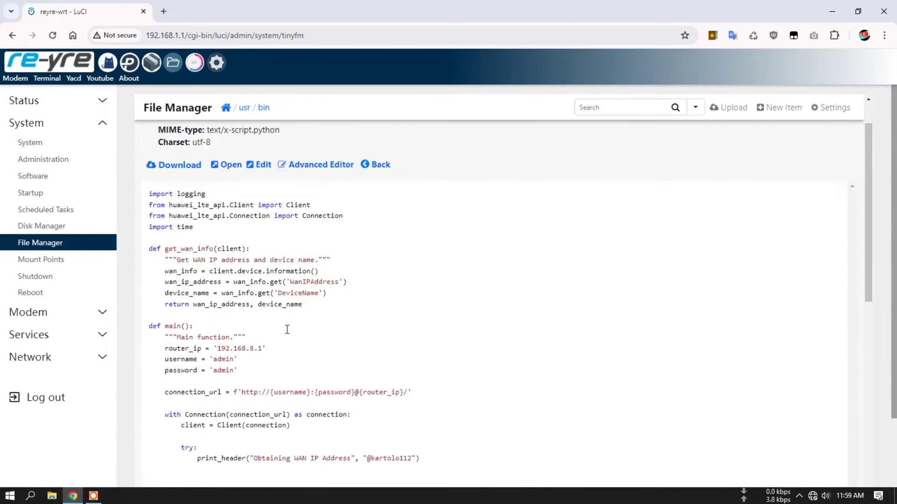
{"action": "left_click_drag", "start_coordinate": [217, 229], "coordinate": [263, 230]}
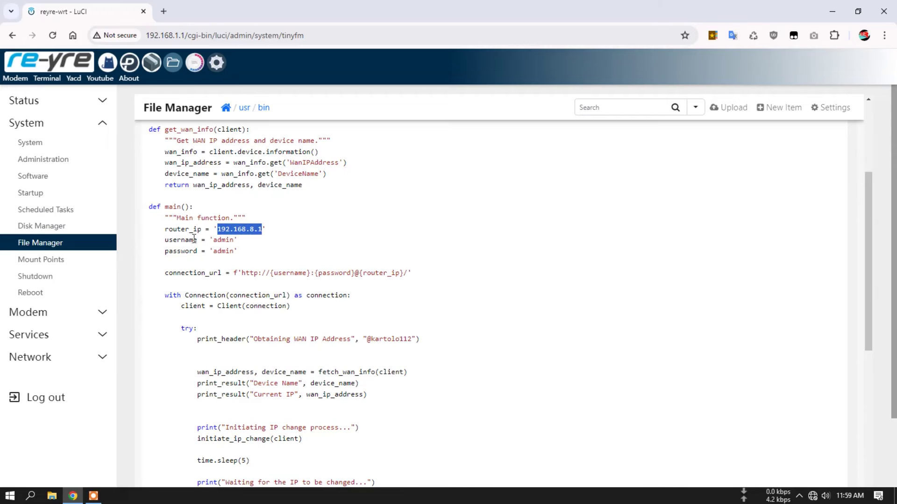
{"action": "left_click", "coordinate": [223, 244]}
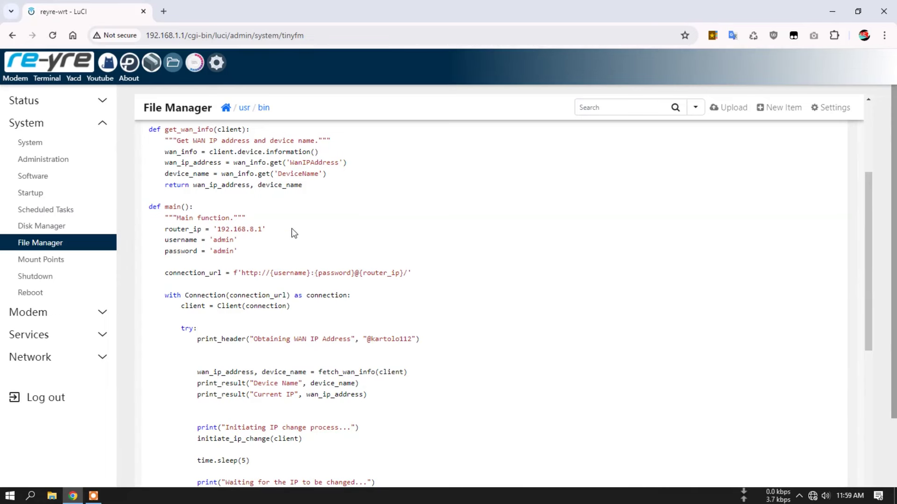
Inspect the Auto-Times-OpenWrt command and its google.com argument in the local startup script.
{"action": "left_click", "coordinate": [45, 196]}
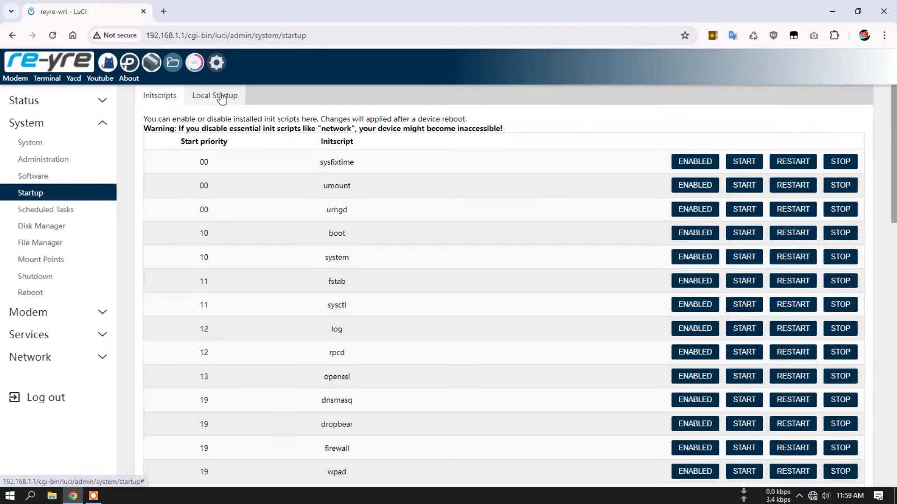
{"action": "left_click", "coordinate": [221, 97]}
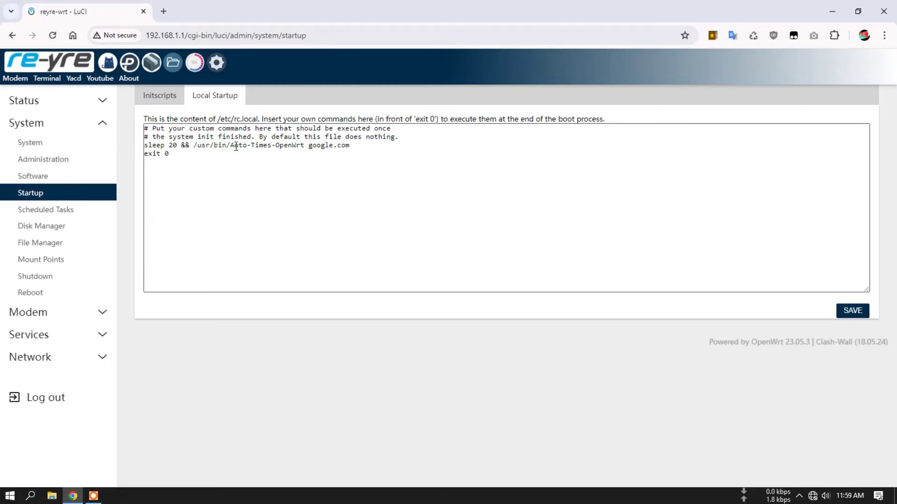
{"action": "left_click_drag", "start_coordinate": [304, 147], "coordinate": [231, 147]}
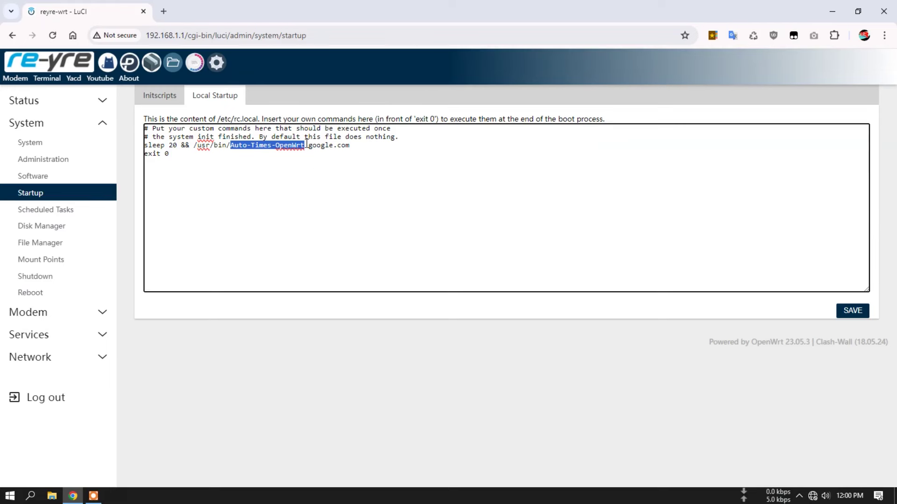
{"action": "left_click_drag", "start_coordinate": [308, 145], "coordinate": [355, 145]}
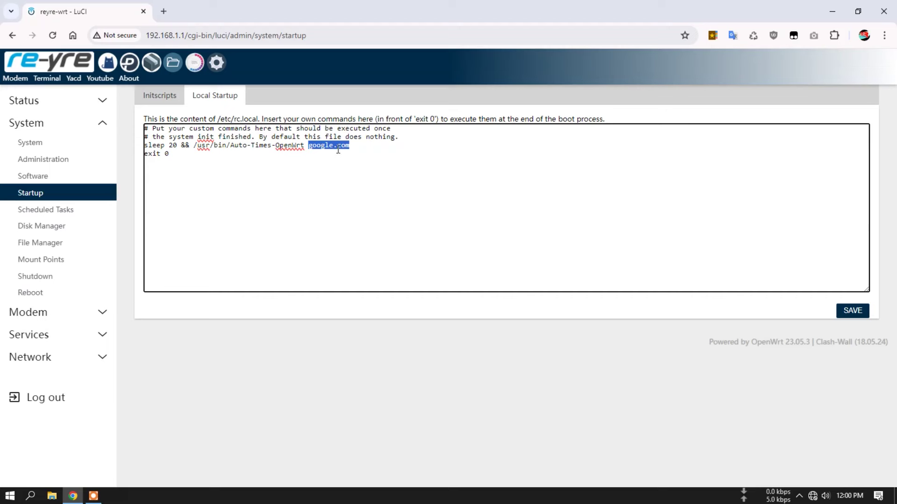
{"action": "left_click", "coordinate": [362, 146]}
{"action": "left_click_drag", "start_coordinate": [308, 145], "coordinate": [357, 148]}
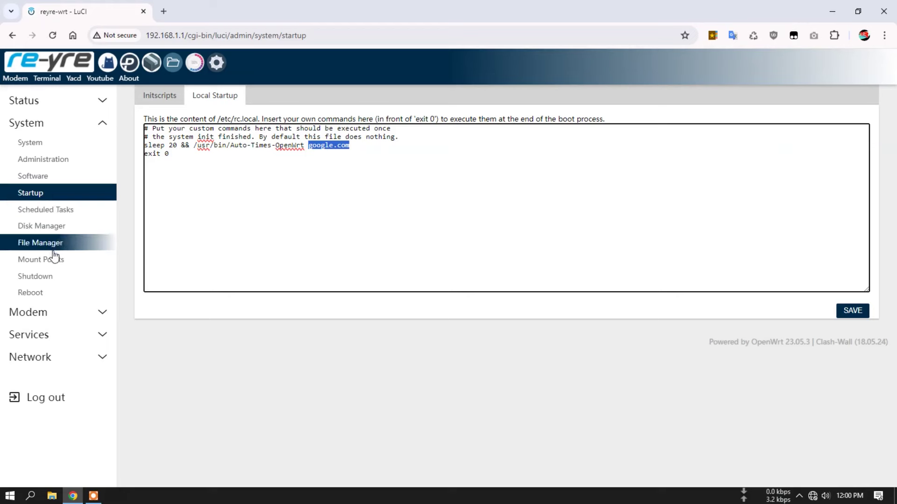
View Pass Wall's basic settings and the component versions and app paths on its update page.
{"action": "left_click", "coordinate": [47, 312]}
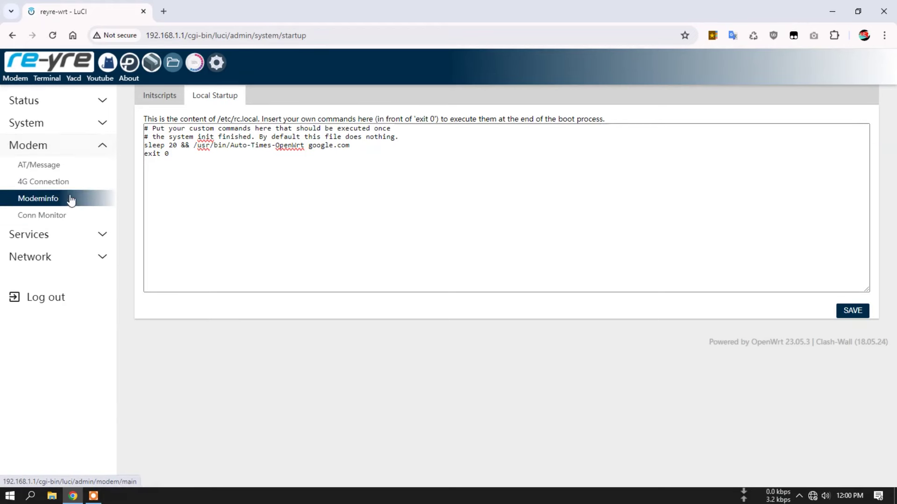
{"action": "left_click", "coordinate": [57, 236]}
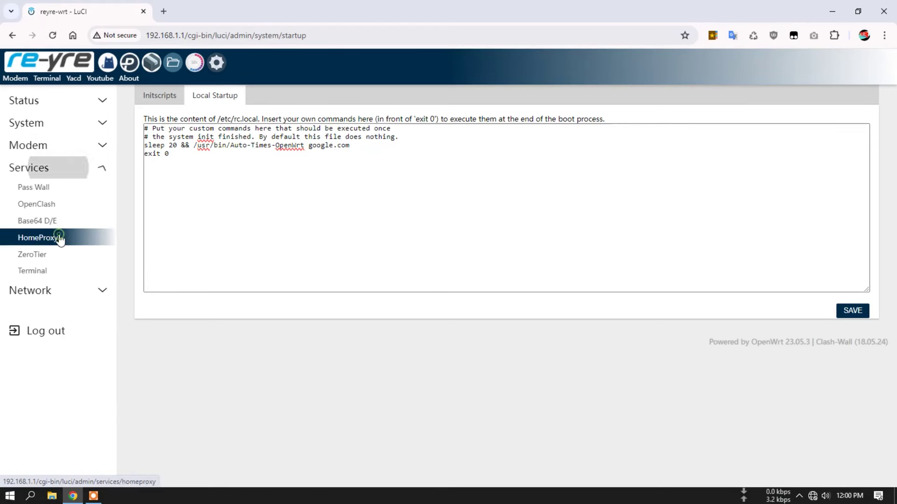
{"action": "left_click", "coordinate": [63, 191]}
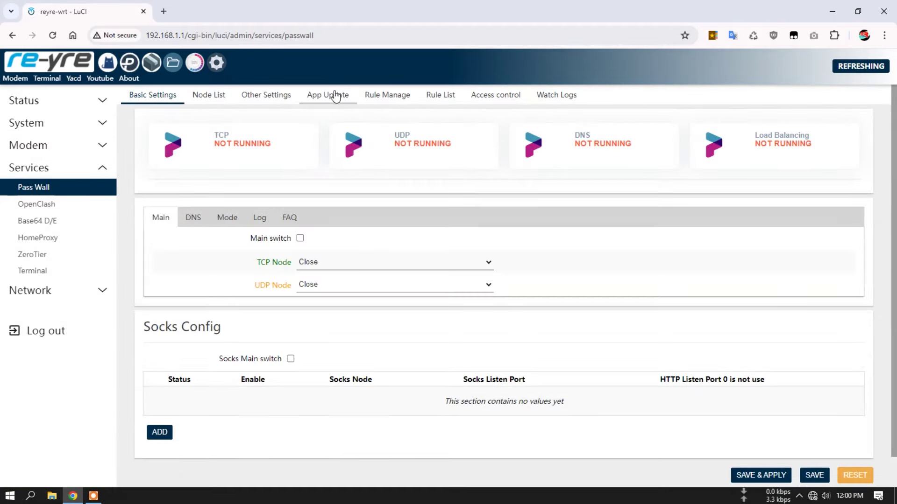
{"action": "left_click", "coordinate": [335, 96]}
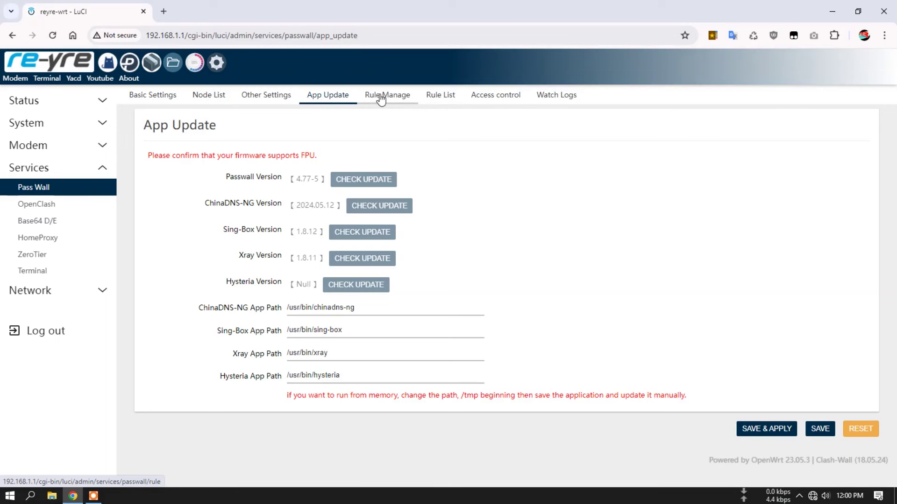
{"action": "left_click", "coordinate": [171, 101]}
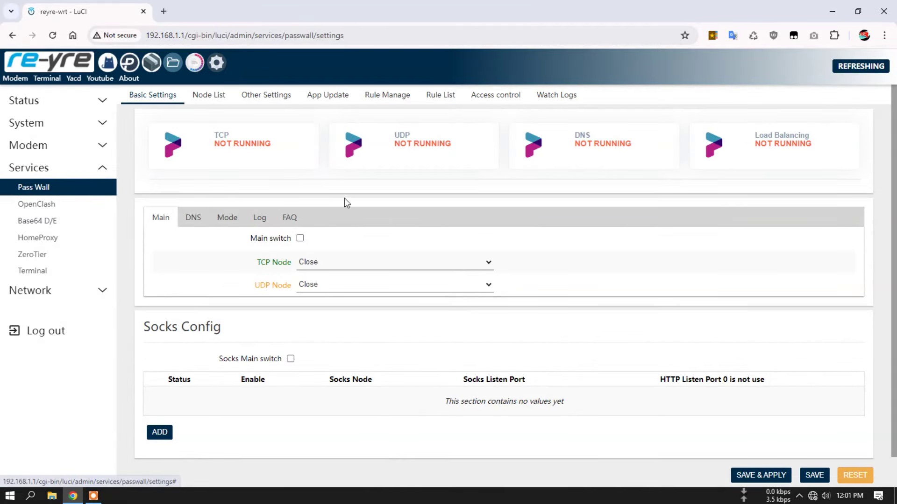
Look through Pass Wall's FAQ, proxy mode and DNS settings, including the DNS shunt options, and its node list.
{"action": "left_click", "coordinate": [295, 218]}
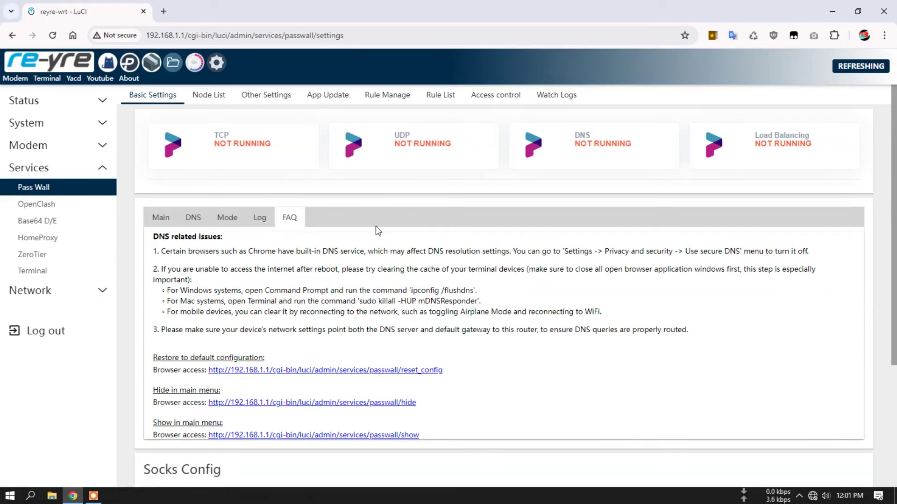
{"action": "left_click", "coordinate": [227, 218]}
{"action": "scroll", "coordinate": [400, 359], "scroll_direction": "down", "scroll_amount": 1}
{"action": "scroll", "coordinate": [397, 358], "scroll_direction": "down", "scroll_amount": 2}
{"action": "scroll", "coordinate": [380, 360], "scroll_direction": "up", "scroll_amount": 3}
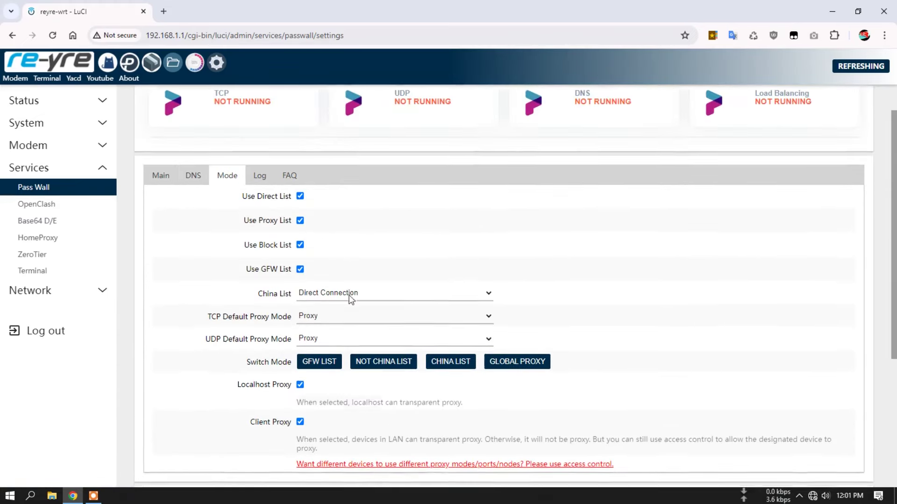
{"action": "left_click", "coordinate": [194, 218]}
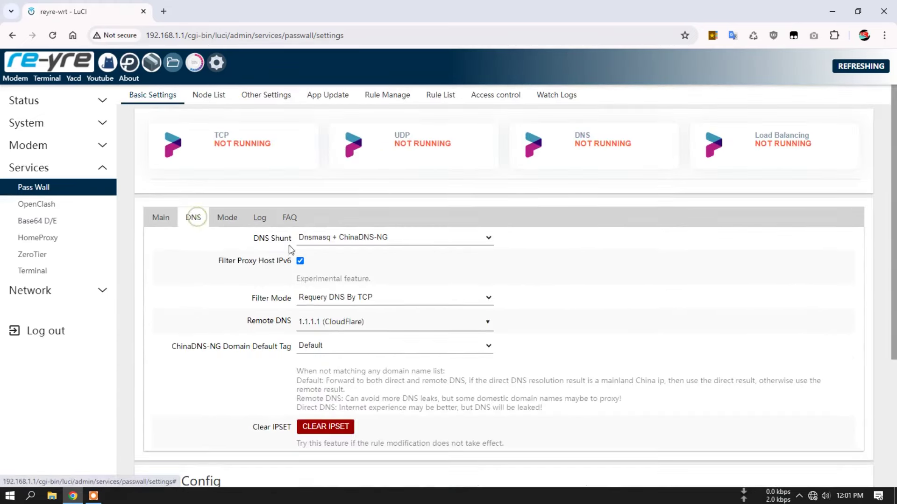
{"action": "left_click", "coordinate": [408, 242]}
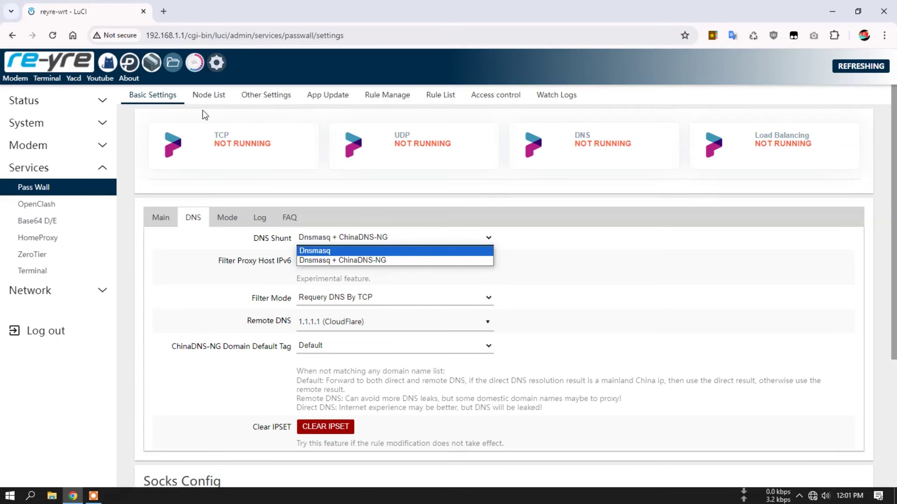
{"action": "left_click", "coordinate": [209, 95]}
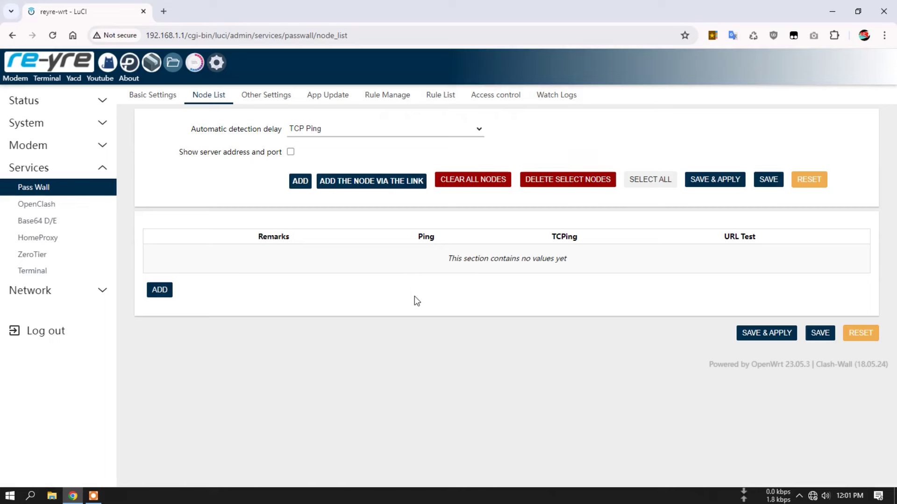
View the OpenClash overview and the files and folders in its config editor.
{"action": "left_click", "coordinate": [36, 204]}
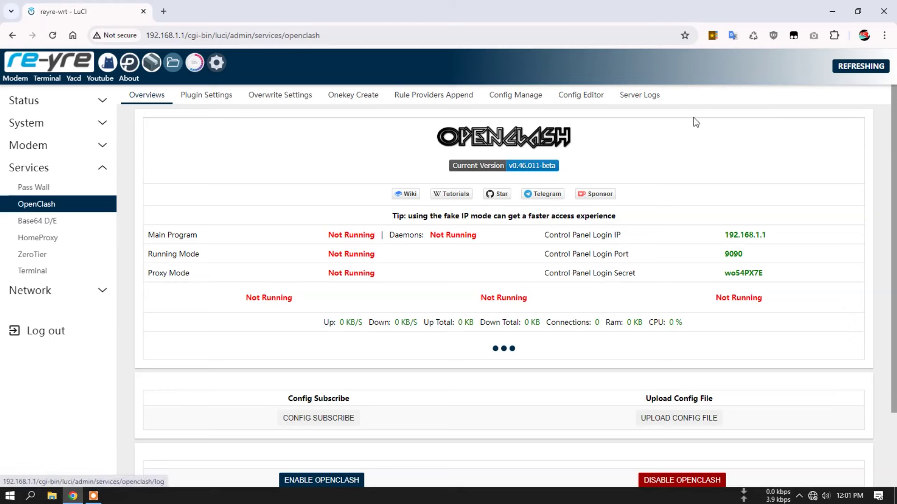
{"action": "scroll", "coordinate": [392, 184], "scroll_direction": "down", "scroll_amount": 2}
{"action": "scroll", "coordinate": [394, 184], "scroll_direction": "up", "scroll_amount": 2}
{"action": "left_click", "coordinate": [591, 95]}
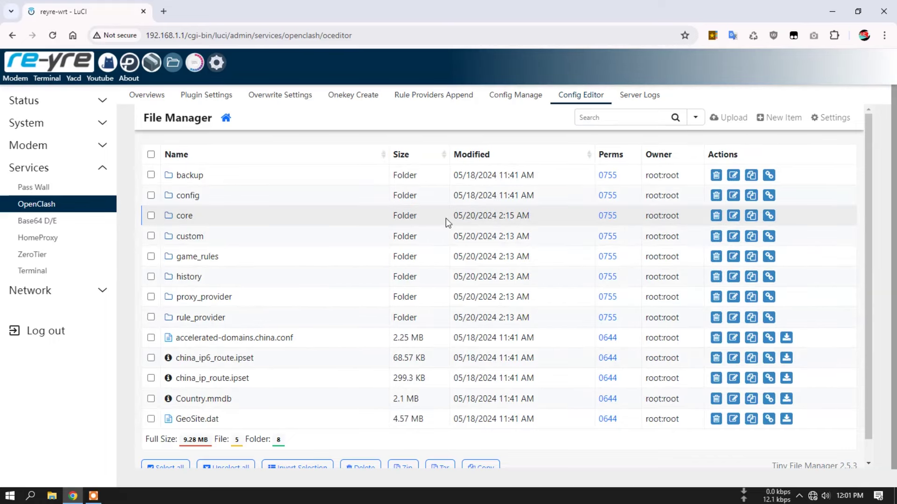
View the Base64 decode and encode tool and HomeProxy's client routing settings.
{"action": "left_click", "coordinate": [46, 218]}
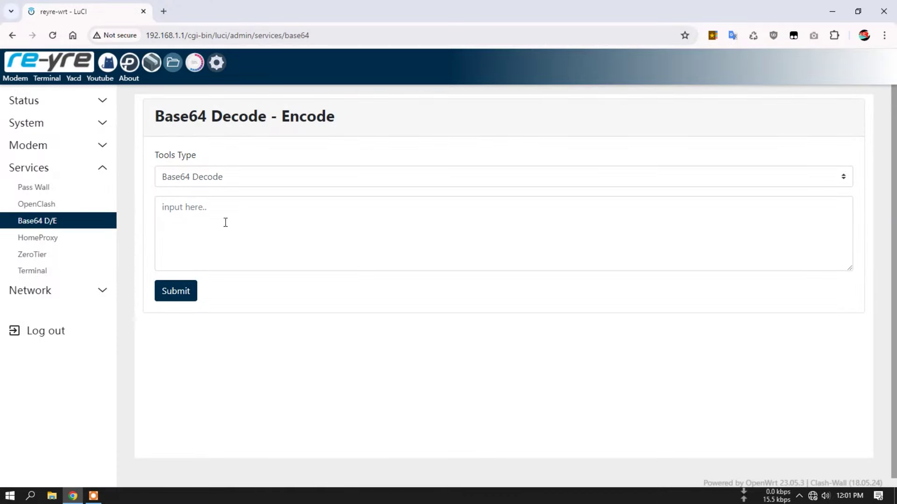
{"action": "left_click", "coordinate": [51, 244]}
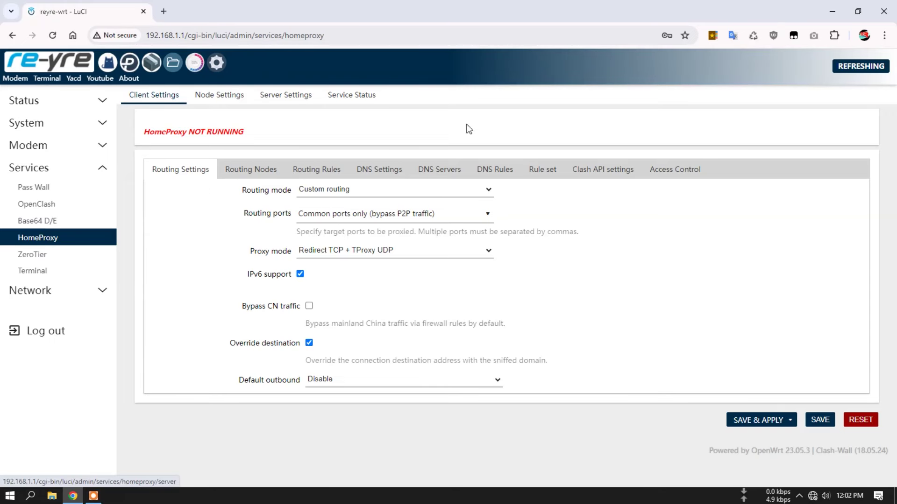
View HomeProxy's Clash API settings and service status, and ZeroTier's base settings and interface info.
{"action": "left_click", "coordinate": [598, 171]}
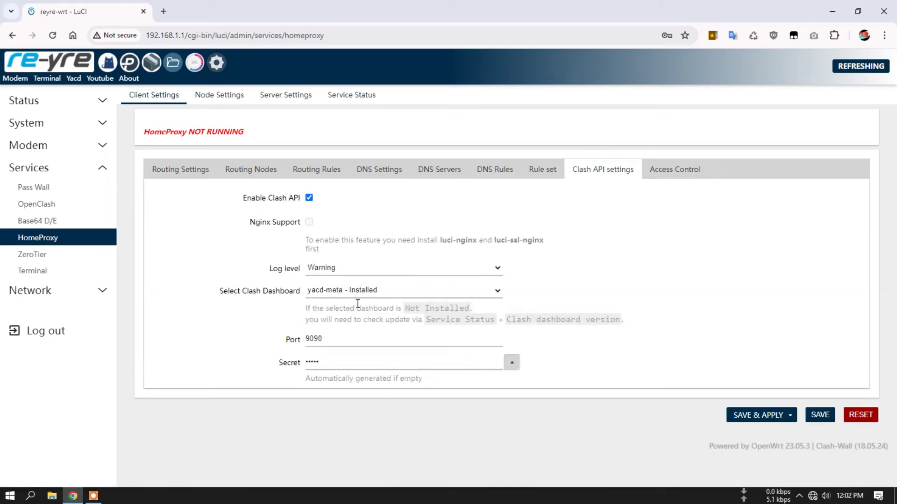
{"action": "left_click", "coordinate": [354, 96]}
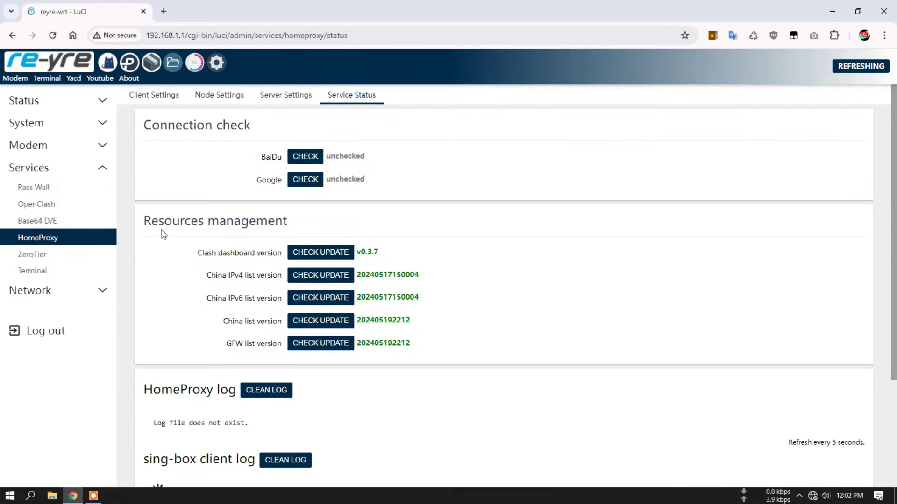
{"action": "scroll", "coordinate": [354, 332], "scroll_direction": "down", "scroll_amount": 3}
{"action": "scroll", "coordinate": [355, 330], "scroll_direction": "up", "scroll_amount": 3}
{"action": "left_click", "coordinate": [32, 254]}
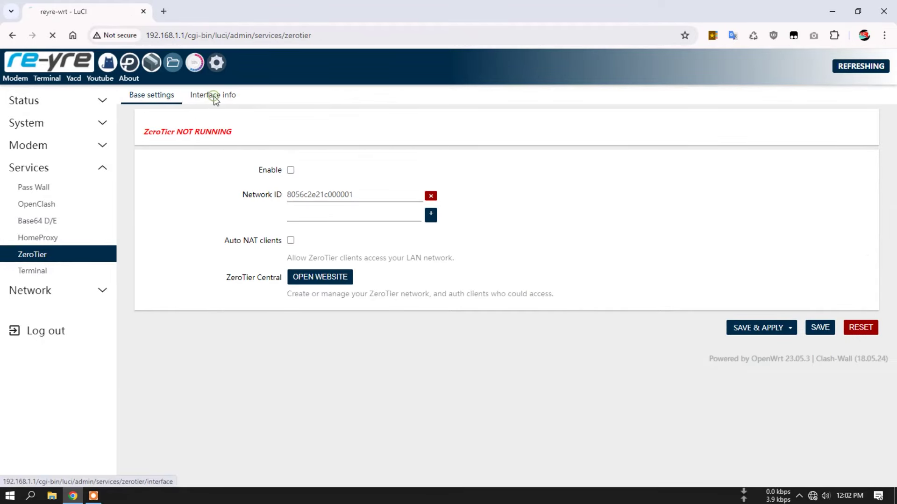
{"action": "left_click", "coordinate": [214, 101]}
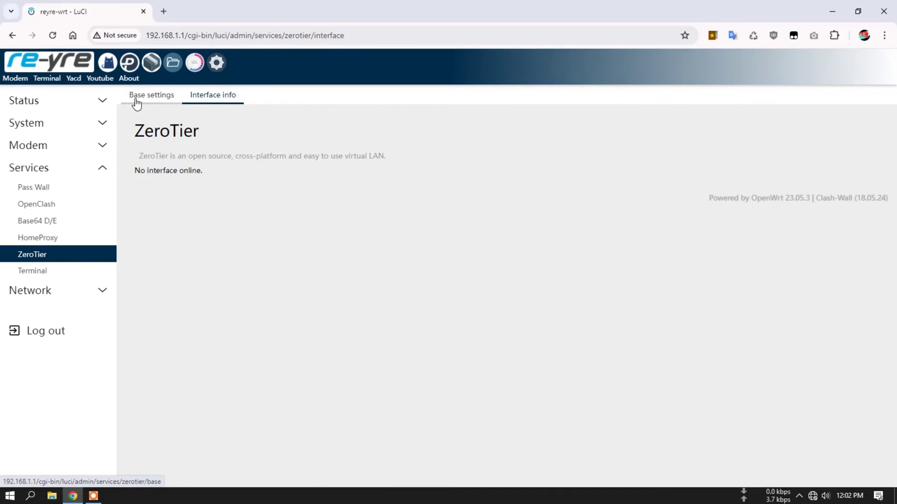
Try enabling ZeroTier and check its interface info, applying it as disabled again at the end.
{"action": "left_click", "coordinate": [158, 97]}
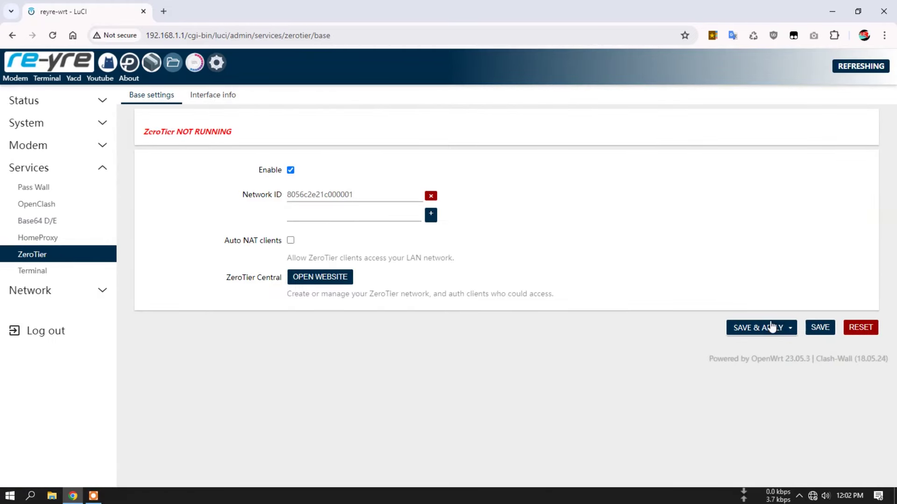
{"action": "left_click", "coordinate": [766, 327]}
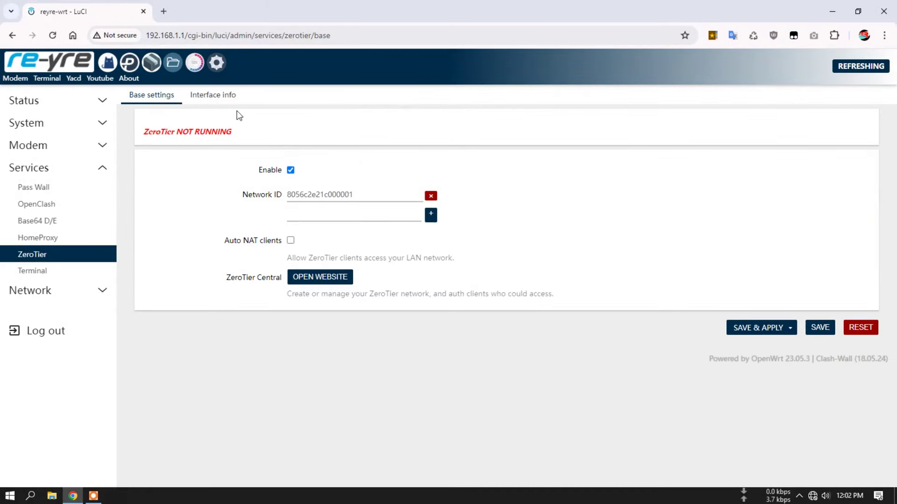
{"action": "left_click", "coordinate": [225, 100]}
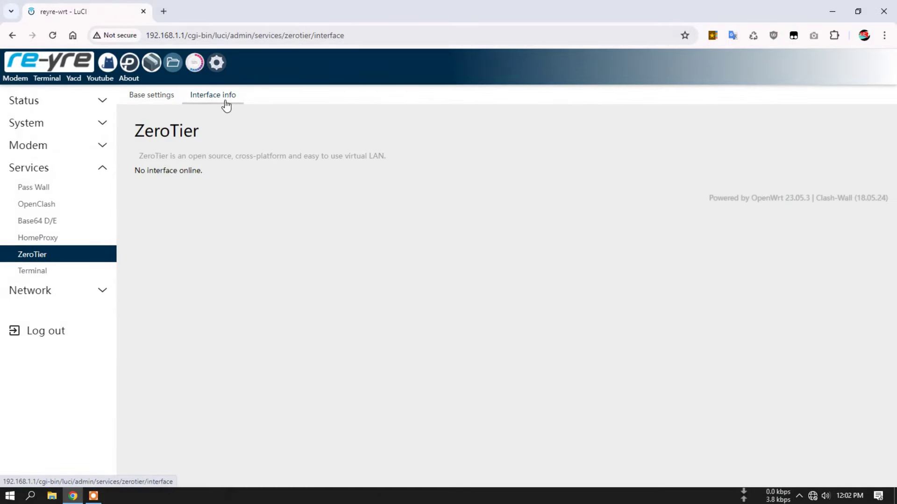
{"action": "left_click", "coordinate": [148, 97]}
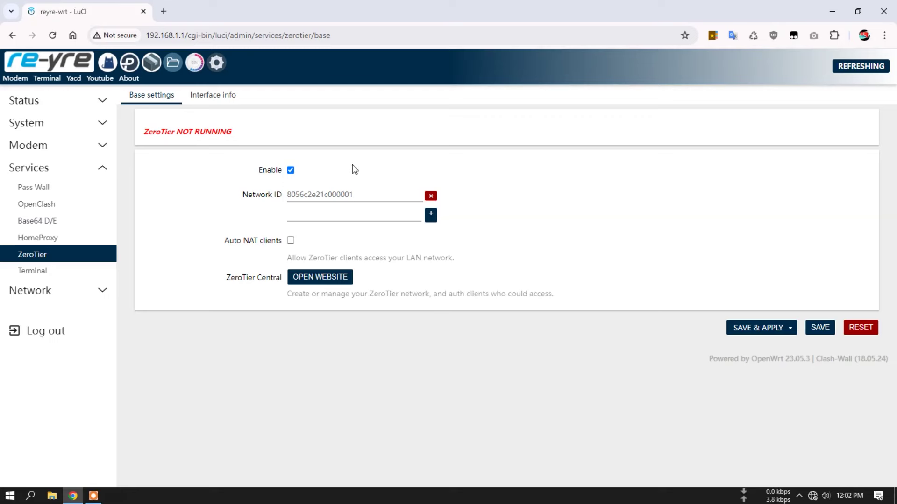
{"action": "left_click", "coordinate": [211, 94]}
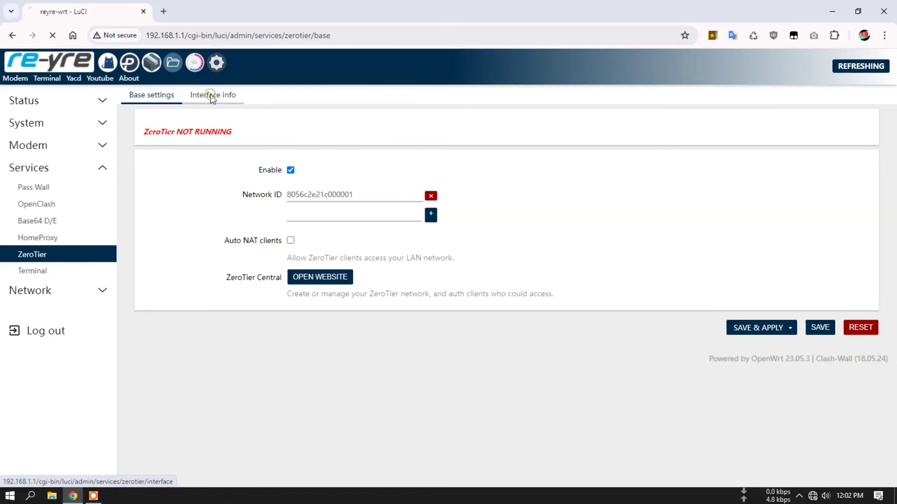
{"action": "left_click", "coordinate": [157, 97]}
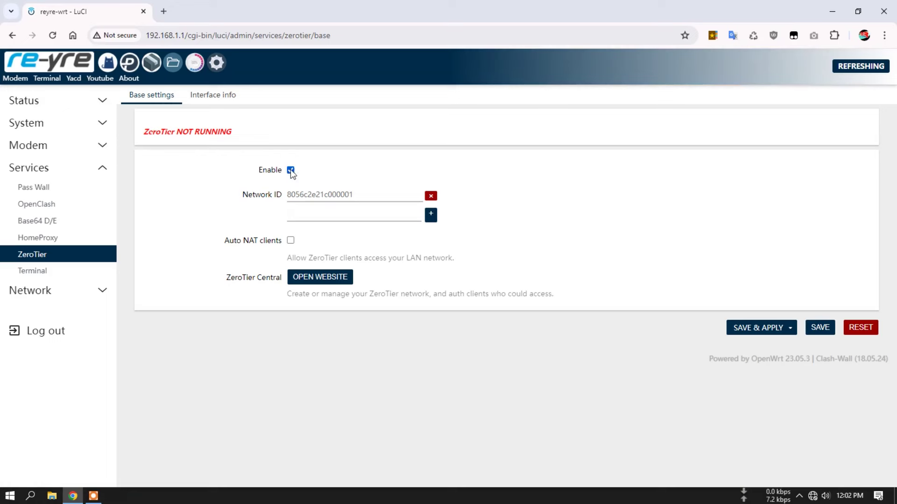
{"action": "left_click", "coordinate": [290, 170]}
{"action": "left_click", "coordinate": [764, 328]}
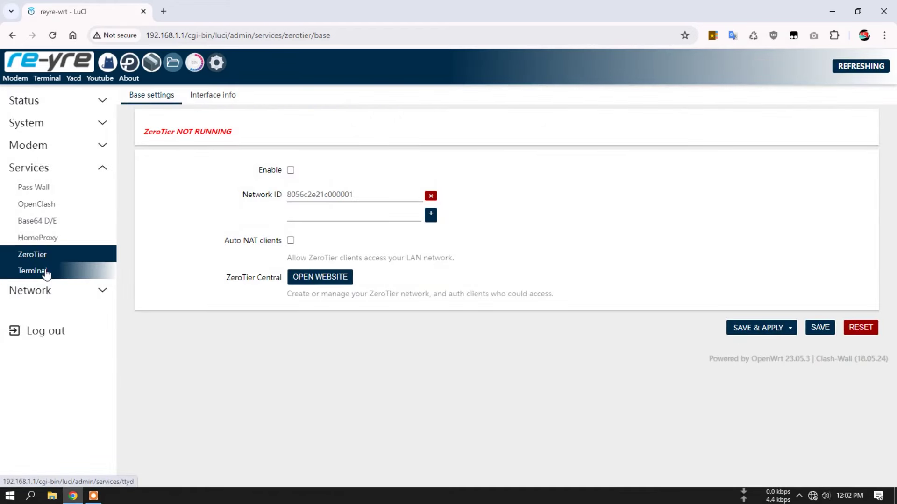
Check the Terminal service page and restart the ttyd service from the system startup list.
{"action": "left_click", "coordinate": [45, 272]}
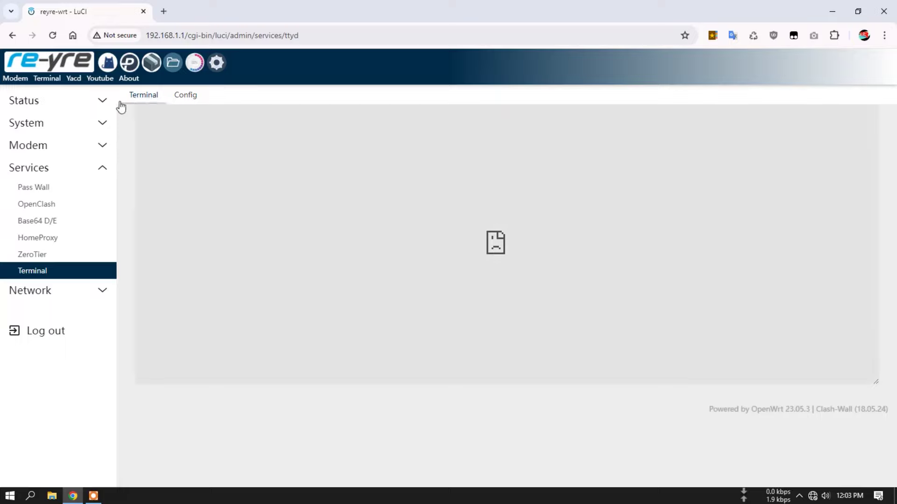
{"action": "left_click", "coordinate": [66, 122]}
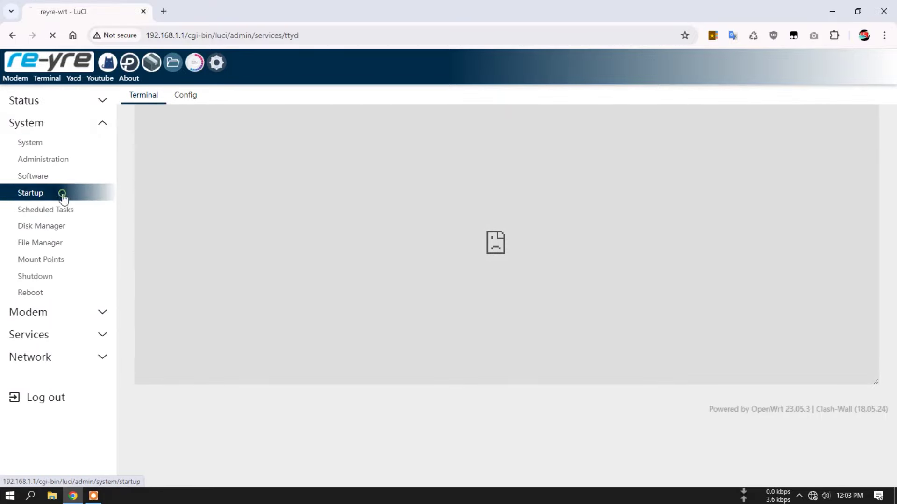
{"action": "left_click", "coordinate": [64, 198]}
{"action": "scroll", "coordinate": [448, 285], "scroll_direction": "down", "scroll_amount": 2}
{"action": "scroll", "coordinate": [464, 289], "scroll_direction": "down", "scroll_amount": 15}
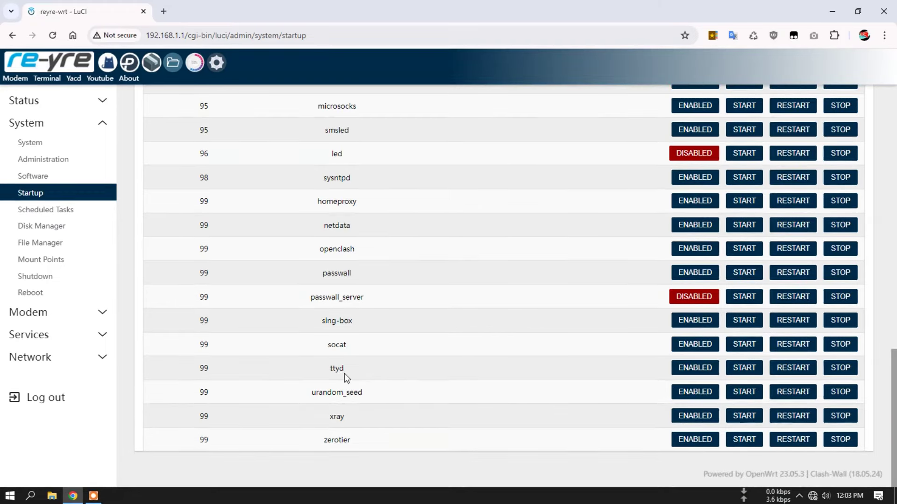
{"action": "left_click", "coordinate": [789, 373]}
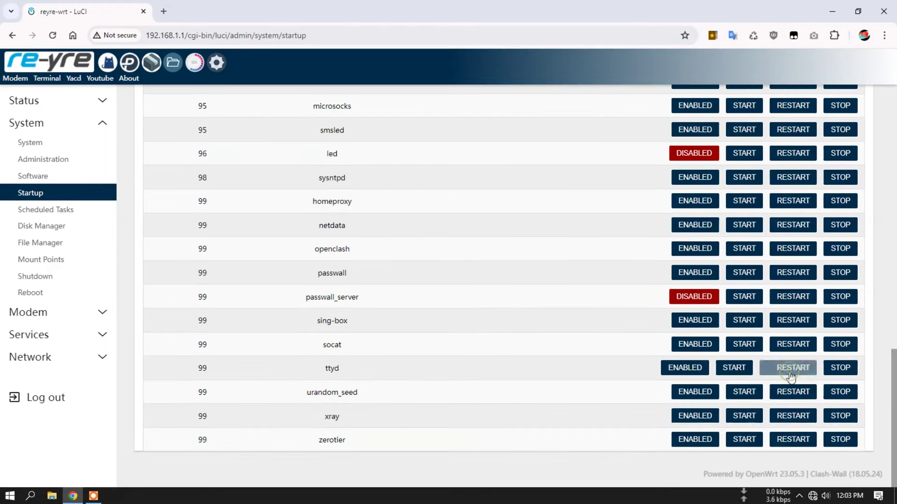
View the web terminal and look through the ttyd instance configuration.
{"action": "left_click", "coordinate": [46, 76]}
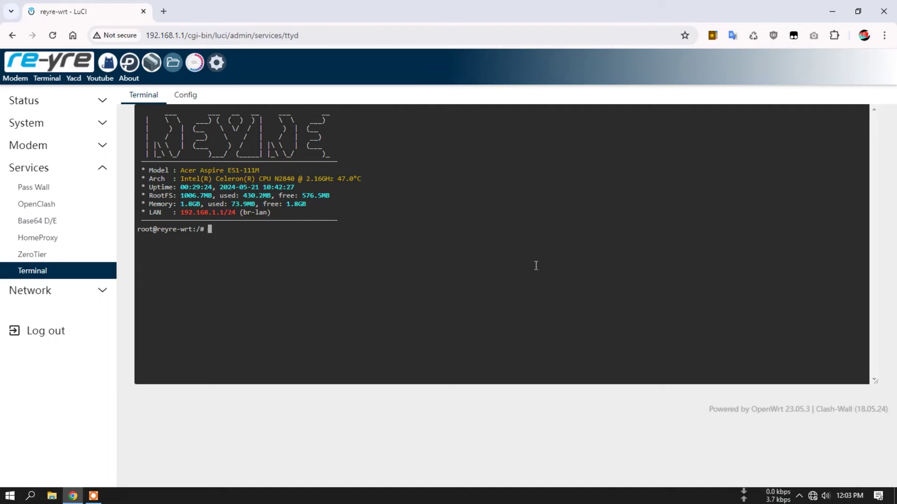
{"action": "left_click", "coordinate": [187, 95]}
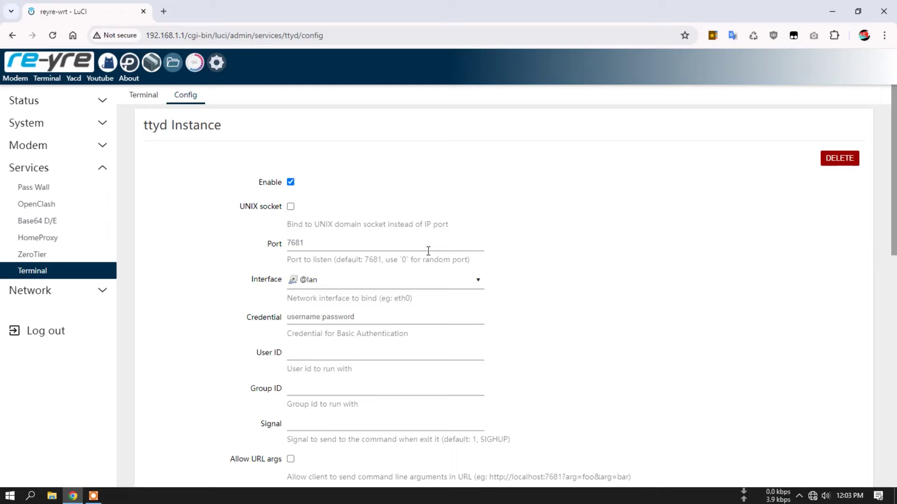
{"action": "scroll", "coordinate": [428, 253], "scroll_direction": "down", "scroll_amount": 10}
{"action": "scroll", "coordinate": [431, 257], "scroll_direction": "up", "scroll_amount": 10}
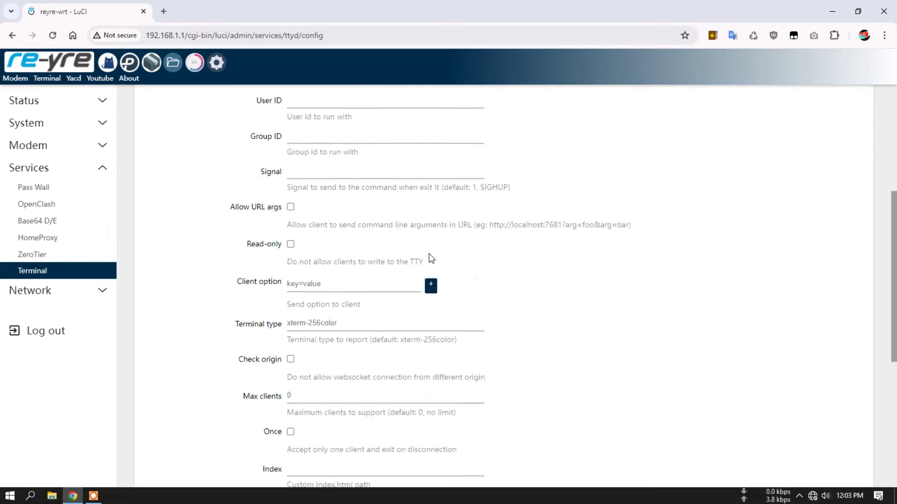
View the network interfaces and the routing pages for static IPv4 and IPv6 routes and IPv6 rules.
{"action": "left_click", "coordinate": [73, 291]}
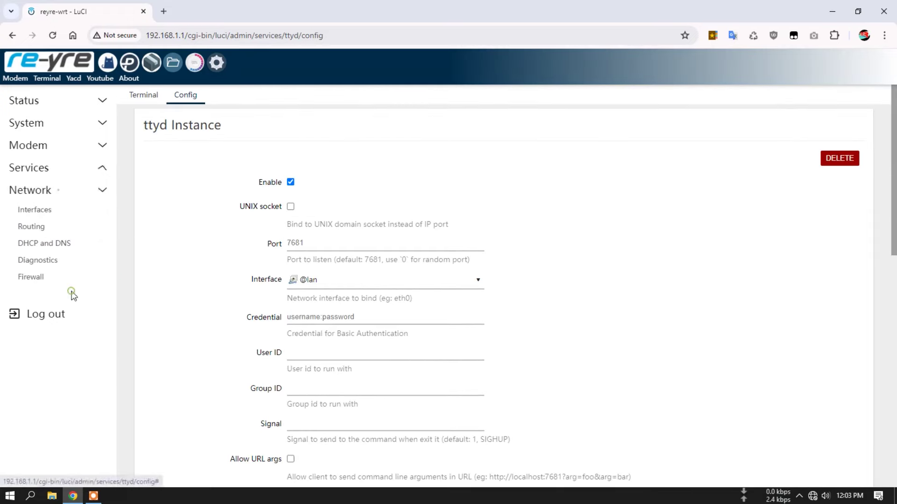
{"action": "left_click", "coordinate": [62, 218]}
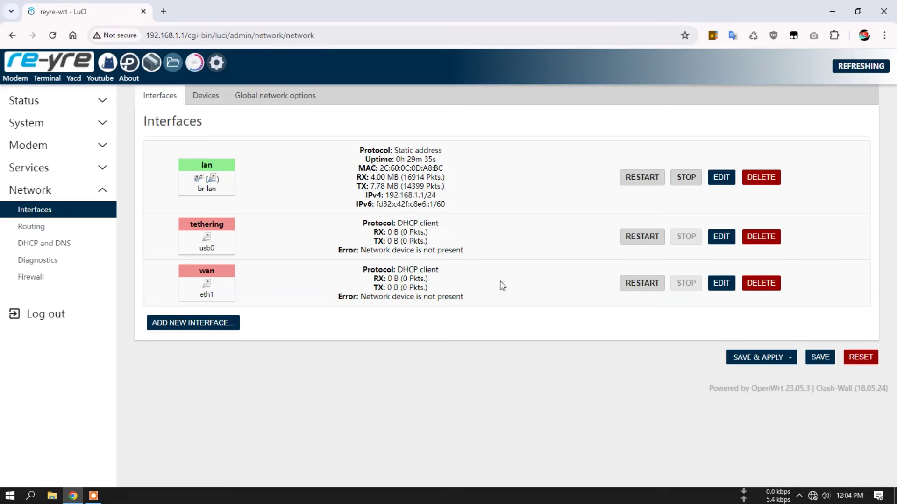
{"action": "left_click", "coordinate": [59, 227]}
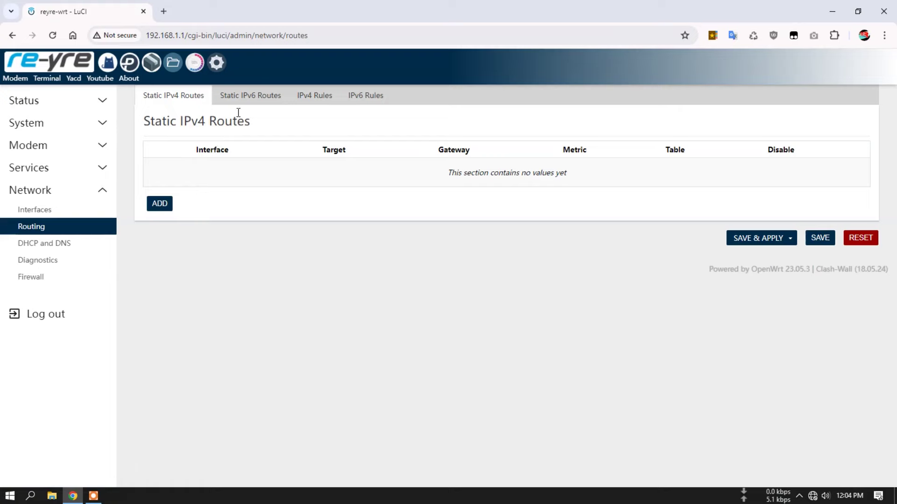
{"action": "left_click", "coordinate": [252, 98]}
{"action": "left_click", "coordinate": [356, 99]}
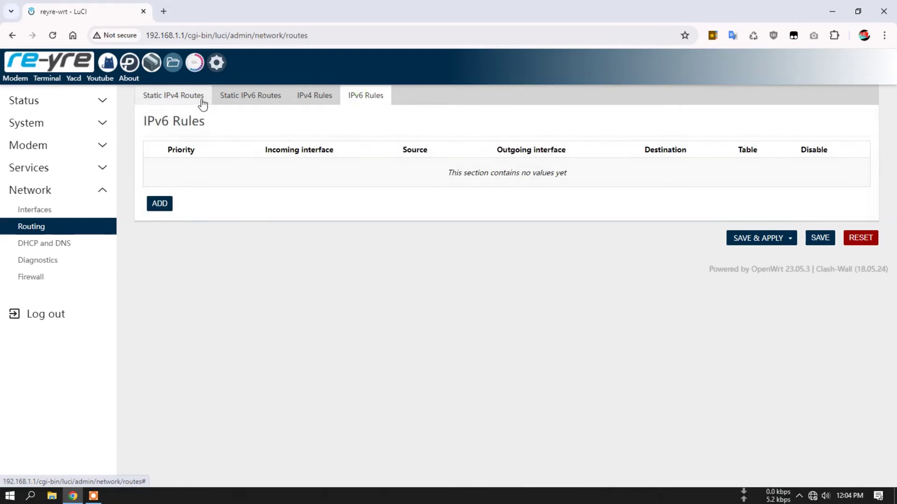
{"action": "left_click", "coordinate": [200, 99]}
Look through all DHCP and DNS setting categories, from General and Devices & Ports through CNAME and PXE/TFTP.
{"action": "left_click", "coordinate": [55, 242]}
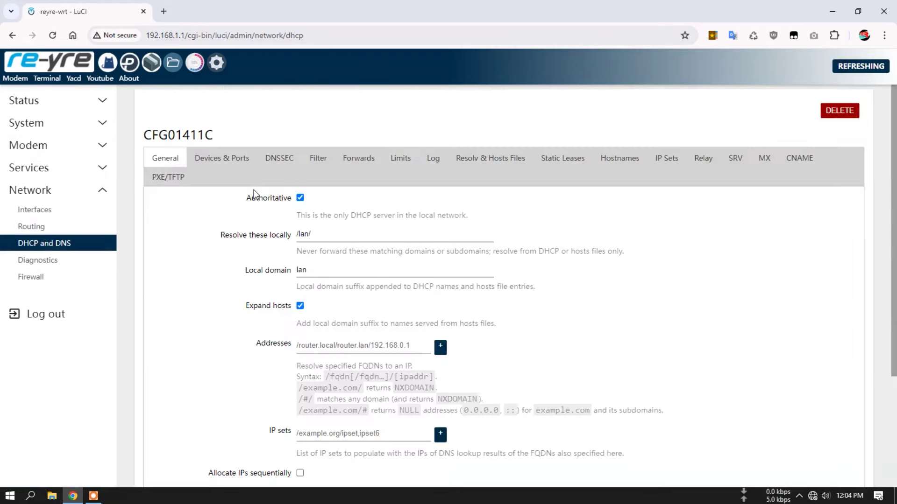
{"action": "left_click", "coordinate": [240, 159]}
{"action": "left_click", "coordinate": [280, 158]}
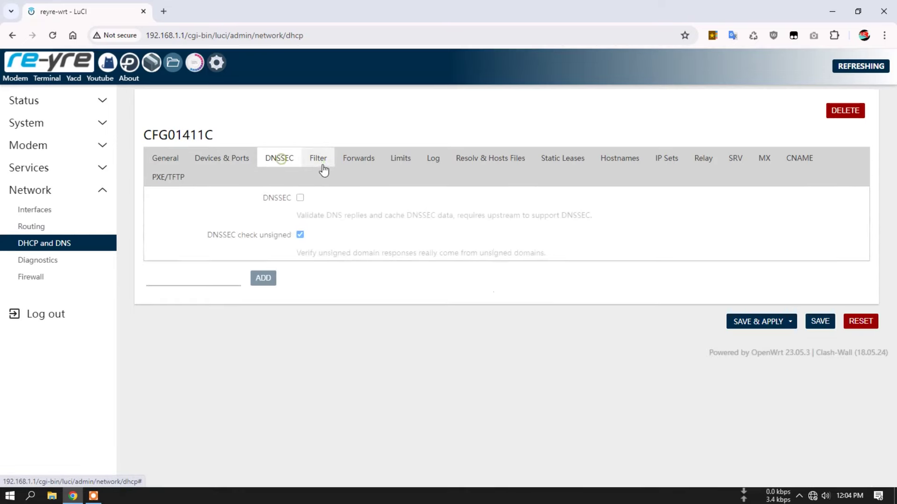
{"action": "left_click", "coordinate": [321, 161]}
{"action": "left_click", "coordinate": [357, 159]}
{"action": "left_click", "coordinate": [402, 162]}
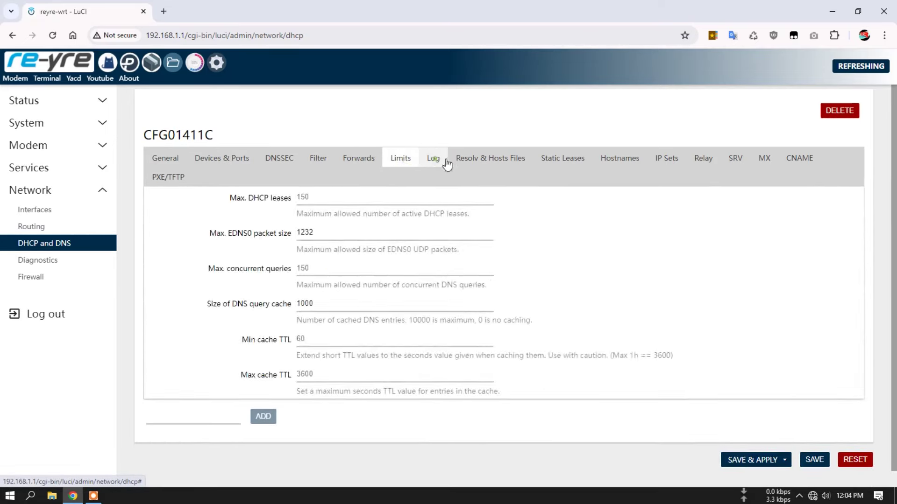
{"action": "left_click", "coordinate": [433, 160]}
{"action": "left_click", "coordinate": [462, 159]}
{"action": "left_click", "coordinate": [555, 163]}
{"action": "left_click", "coordinate": [621, 161]}
{"action": "left_click", "coordinate": [666, 160]}
{"action": "left_click", "coordinate": [708, 166]}
{"action": "left_click", "coordinate": [736, 159]}
{"action": "left_click", "coordinate": [765, 159]}
{"action": "left_click", "coordinate": [799, 159]}
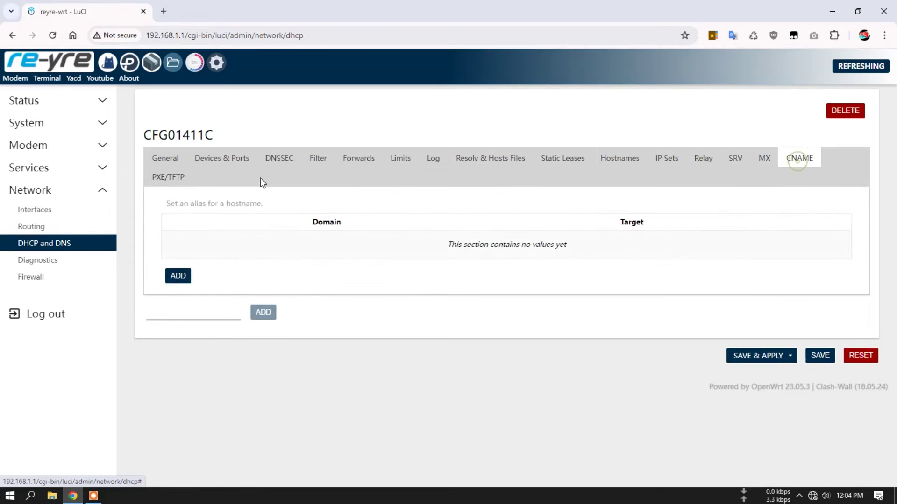
{"action": "left_click", "coordinate": [168, 178]}
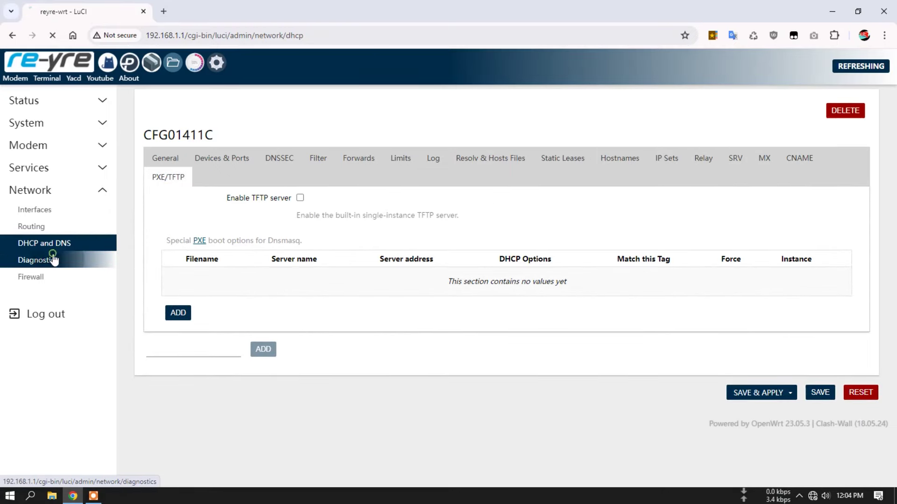
View the network diagnostics page and the firewall's general settings, port forwards, traffic rules, NAT rules and IP sets.
{"action": "left_click", "coordinate": [54, 259]}
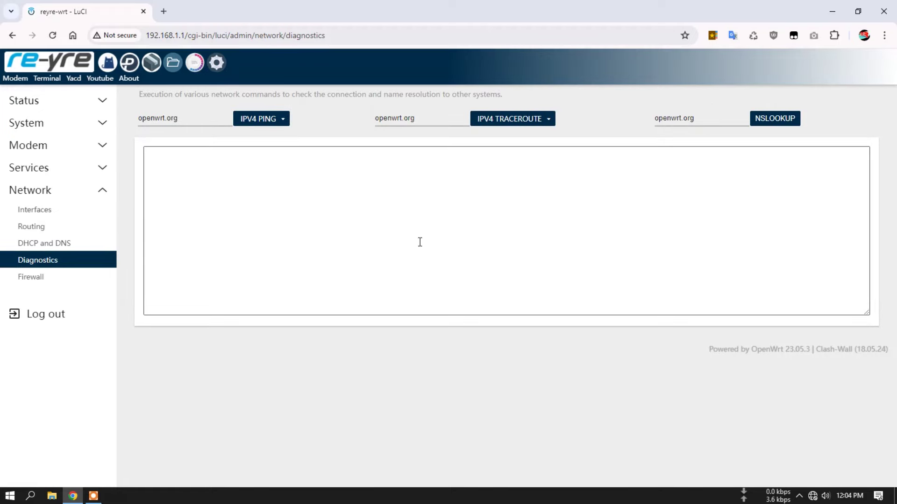
{"action": "left_click", "coordinate": [55, 280]}
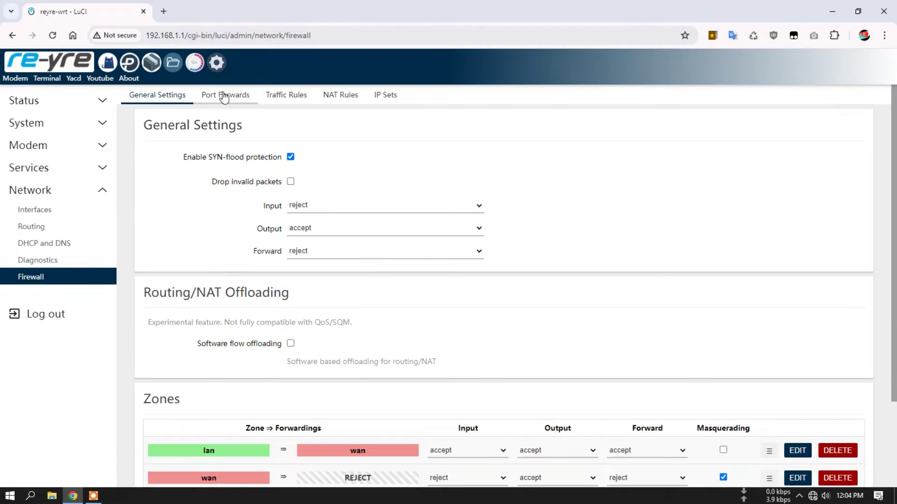
{"action": "left_click", "coordinate": [225, 95]}
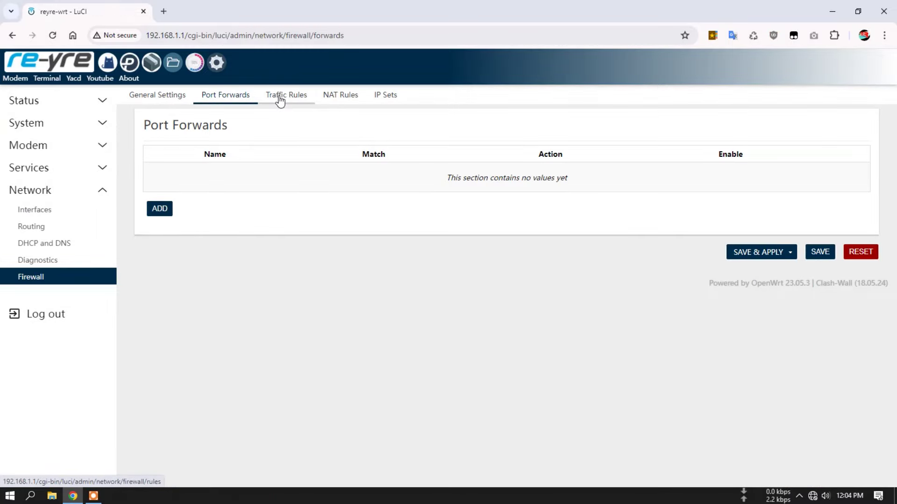
{"action": "left_click", "coordinate": [281, 95]}
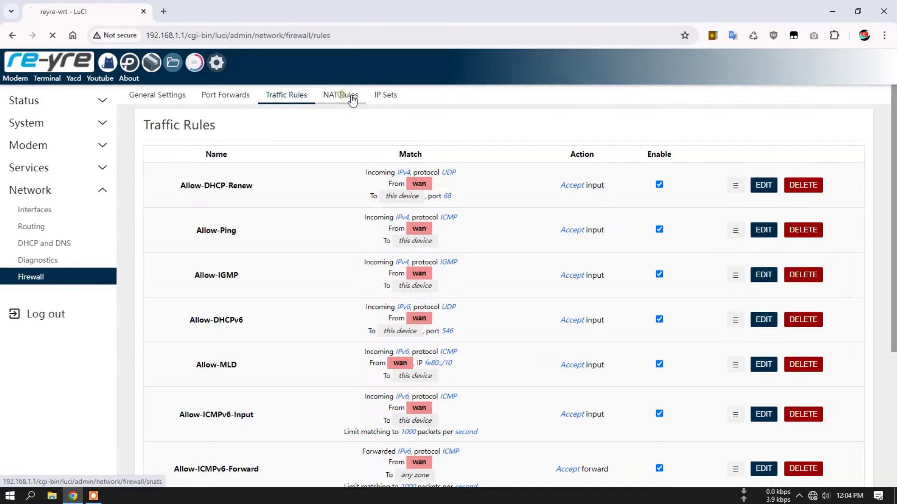
{"action": "left_click", "coordinate": [346, 97]}
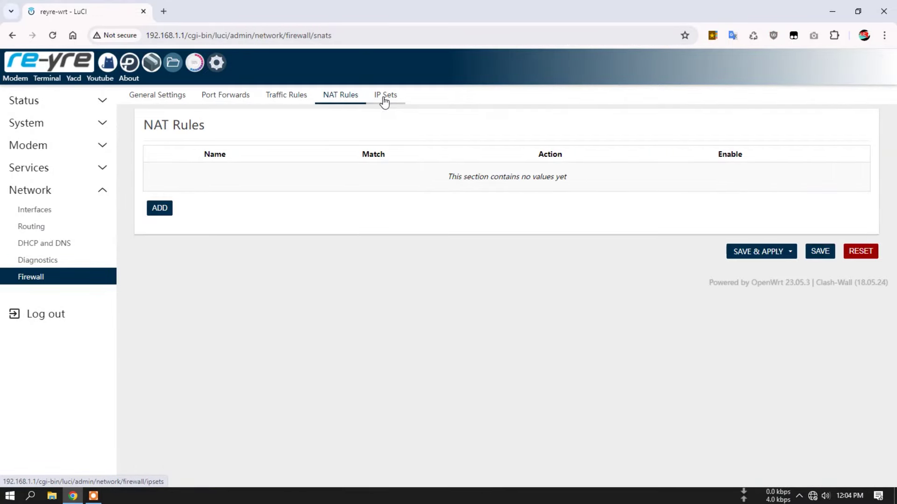
{"action": "left_click", "coordinate": [384, 96]}
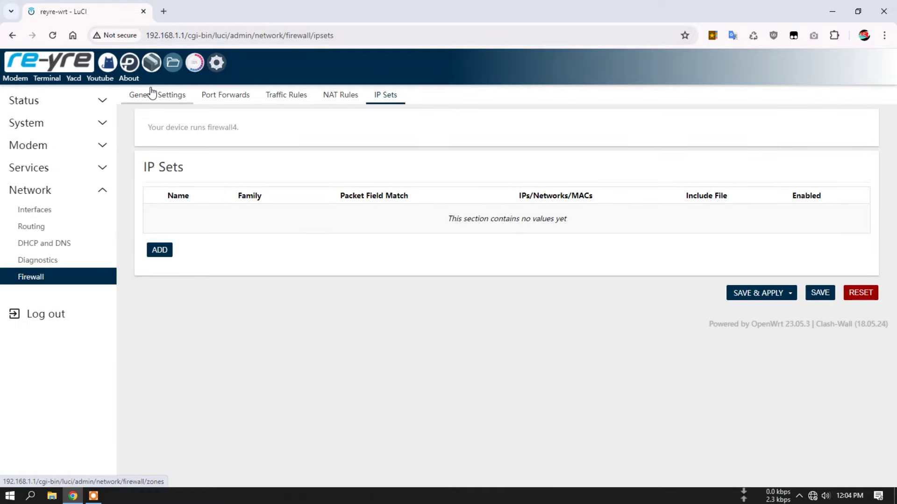
Look through the services in the system startup list down to its last entries.
{"action": "left_click", "coordinate": [57, 125]}
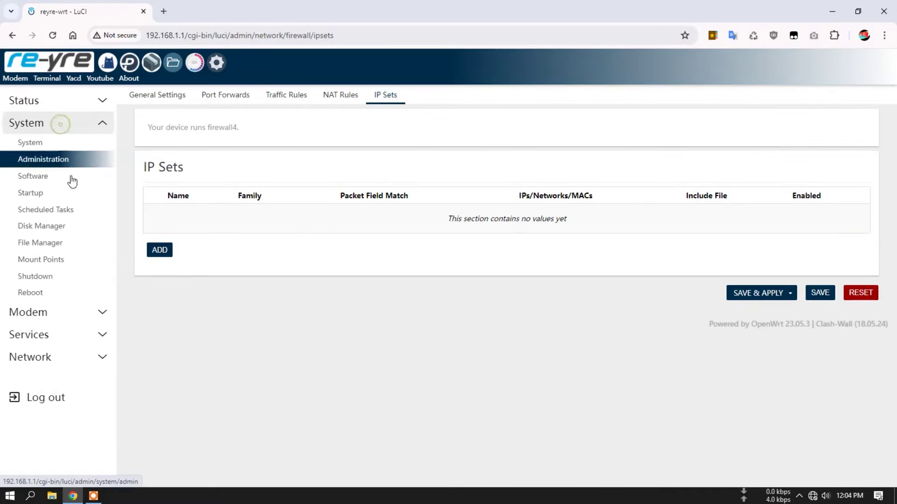
{"action": "left_click", "coordinate": [69, 193]}
{"action": "scroll", "coordinate": [449, 302], "scroll_direction": "down", "scroll_amount": 15}
{"action": "scroll", "coordinate": [463, 322], "scroll_direction": "down", "scroll_amount": 1}
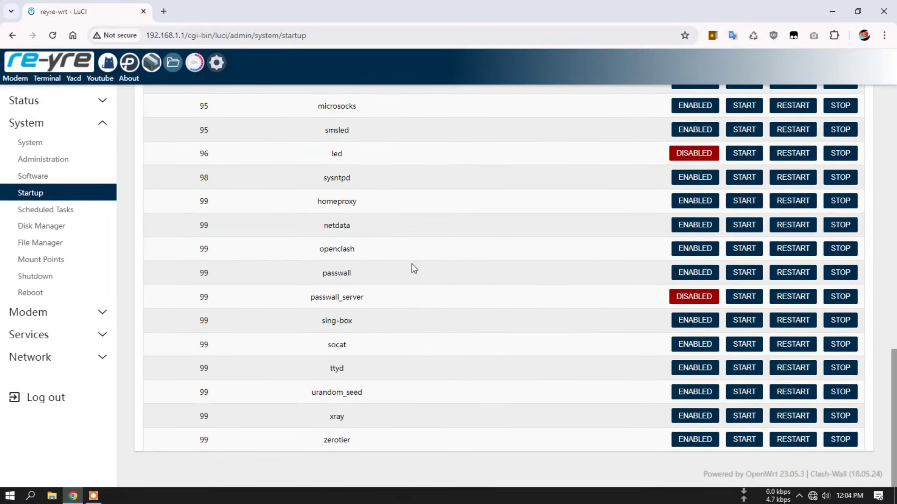
Restart the netdata service and look through the Net Monitor gauges and br-lan traffic statistics.
{"action": "left_click", "coordinate": [788, 227]}
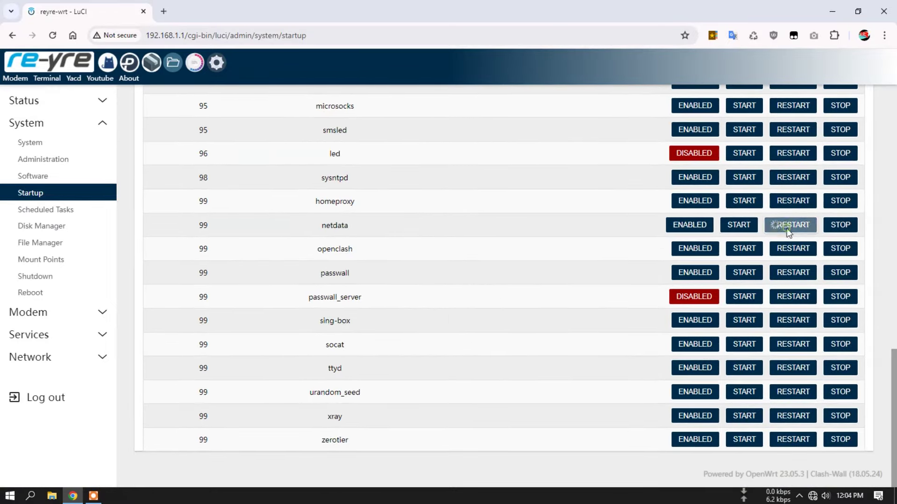
{"action": "left_click", "coordinate": [196, 64]}
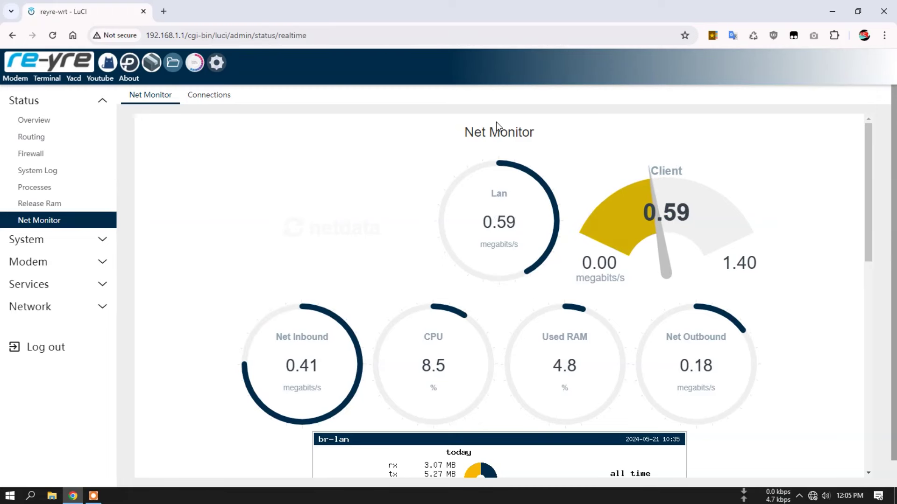
{"action": "scroll", "coordinate": [498, 270], "scroll_direction": "down", "scroll_amount": 1}
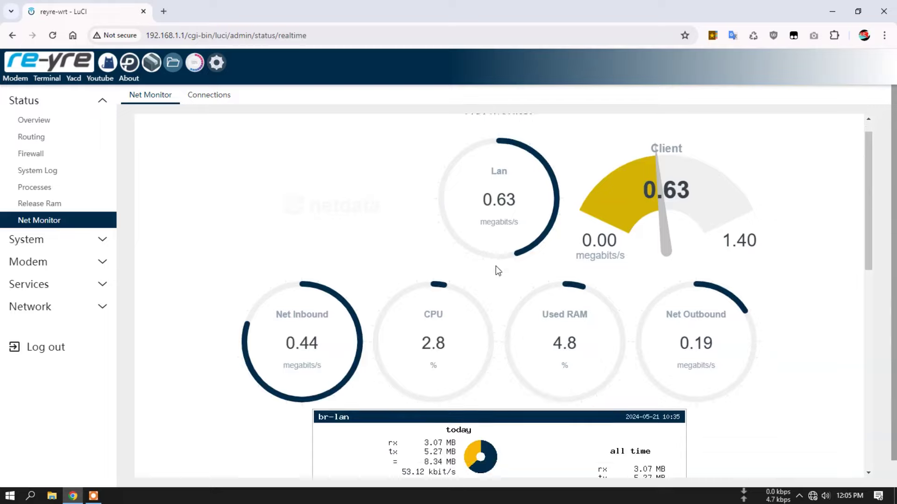
{"action": "scroll", "coordinate": [497, 270], "scroll_direction": "down", "scroll_amount": 8}
{"action": "scroll", "coordinate": [497, 266], "scroll_direction": "up", "scroll_amount": 6}
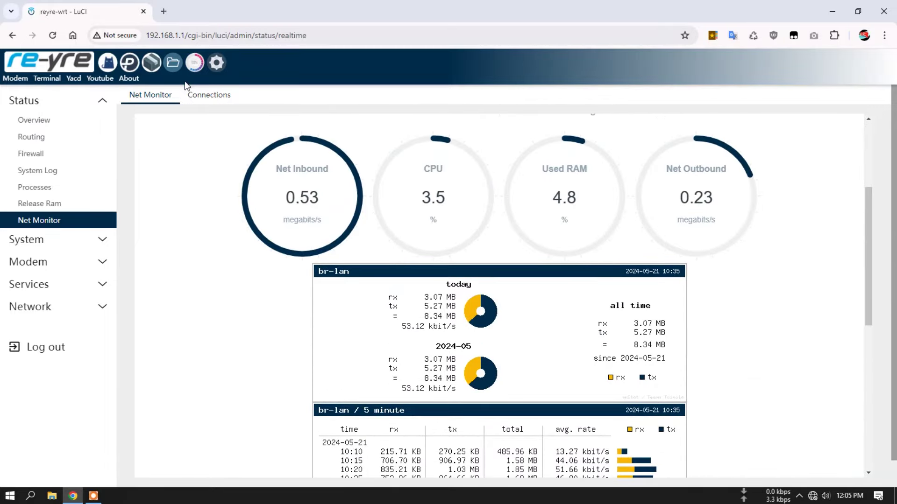
View the firmware's About page with the OpenWrt project description, base firmware details and donation QR code.
{"action": "left_click", "coordinate": [139, 84]}
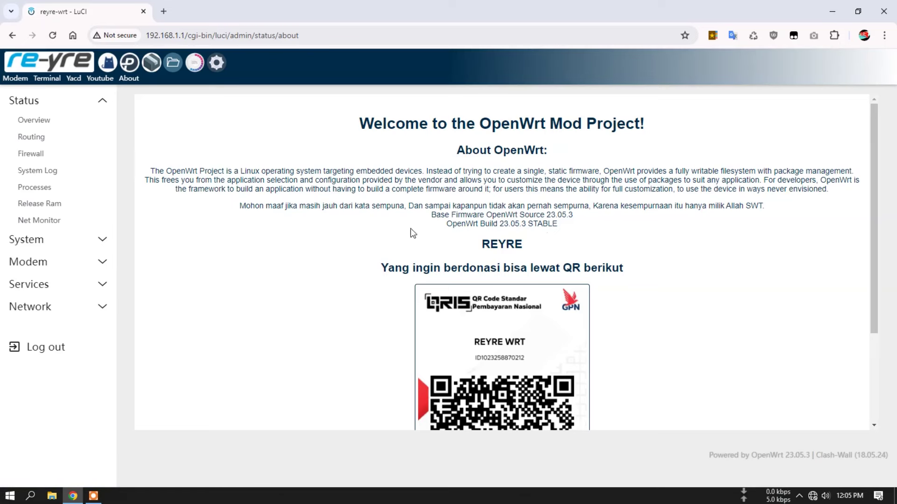
{"action": "scroll", "coordinate": [365, 234], "scroll_direction": "down", "scroll_amount": 3}
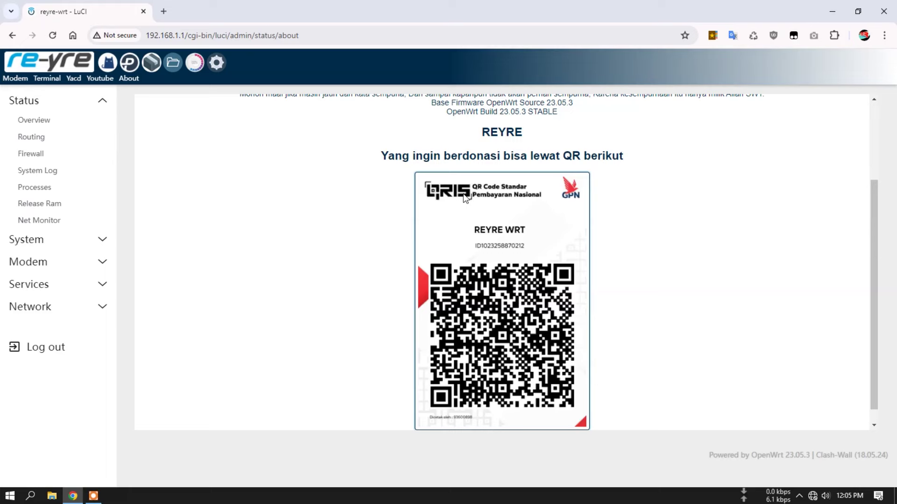
{"action": "scroll", "coordinate": [633, 232], "scroll_direction": "up", "scroll_amount": 3}
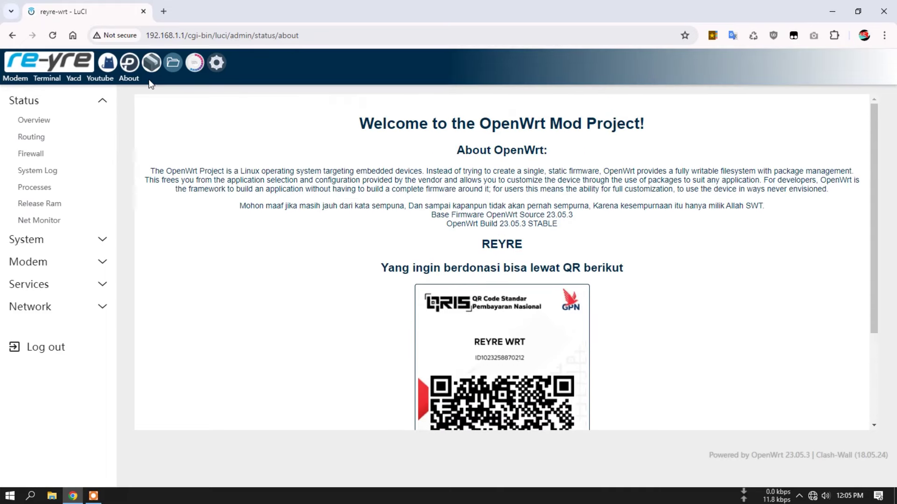
{"action": "scroll", "coordinate": [264, 169], "scroll_direction": "down", "scroll_amount": 1}
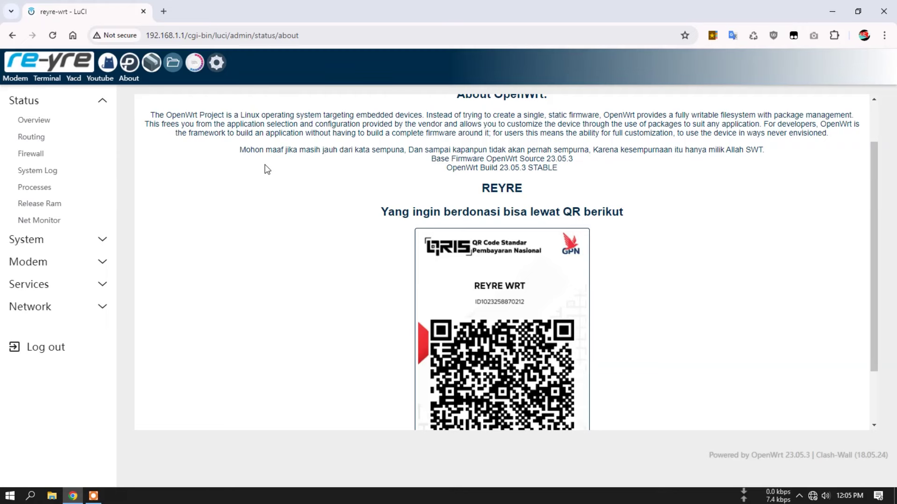
{"action": "scroll", "coordinate": [283, 171], "scroll_direction": "up", "scroll_amount": 1}
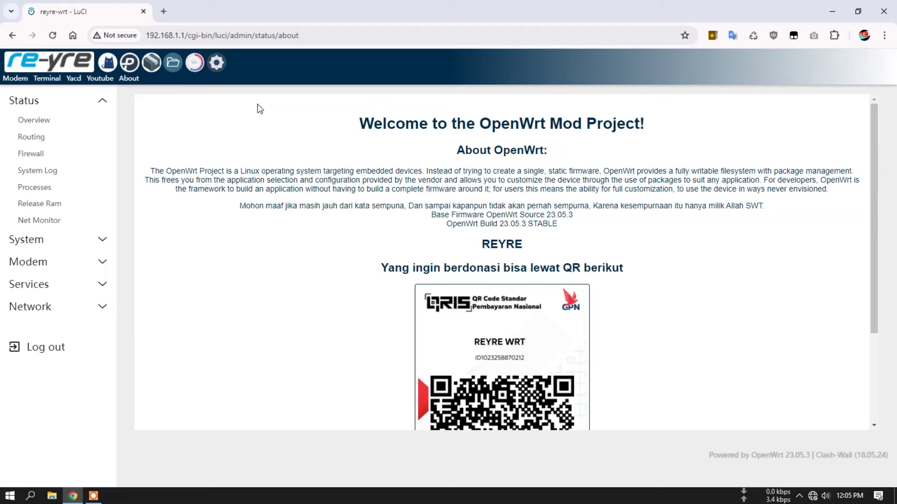
View the Terminal, network Interfaces, Net Monitor and File Manager pages in turn through the header shortcuts.
{"action": "left_click", "coordinate": [50, 82]}
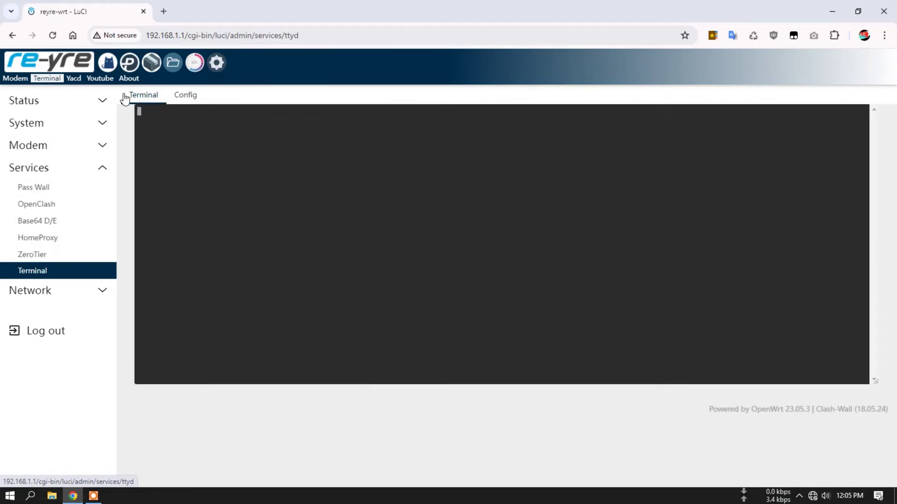
{"action": "left_click", "coordinate": [215, 65]}
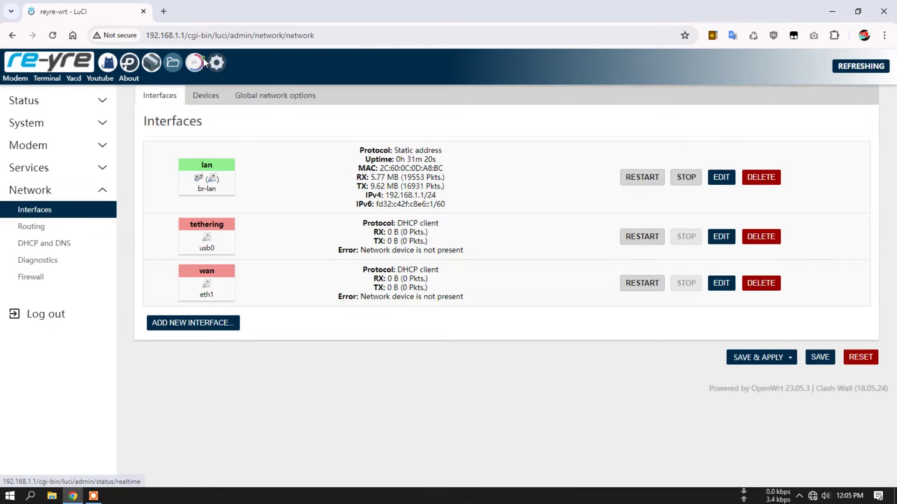
{"action": "left_click", "coordinate": [204, 64]}
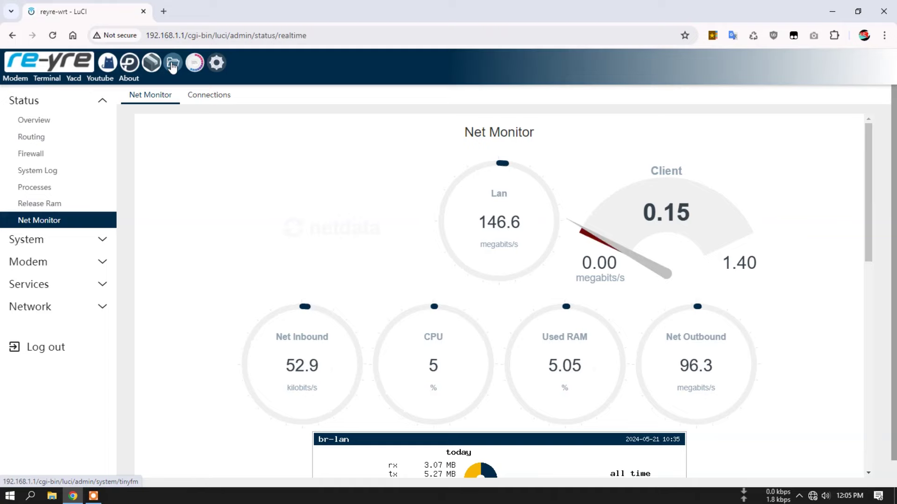
{"action": "left_click", "coordinate": [172, 66]}
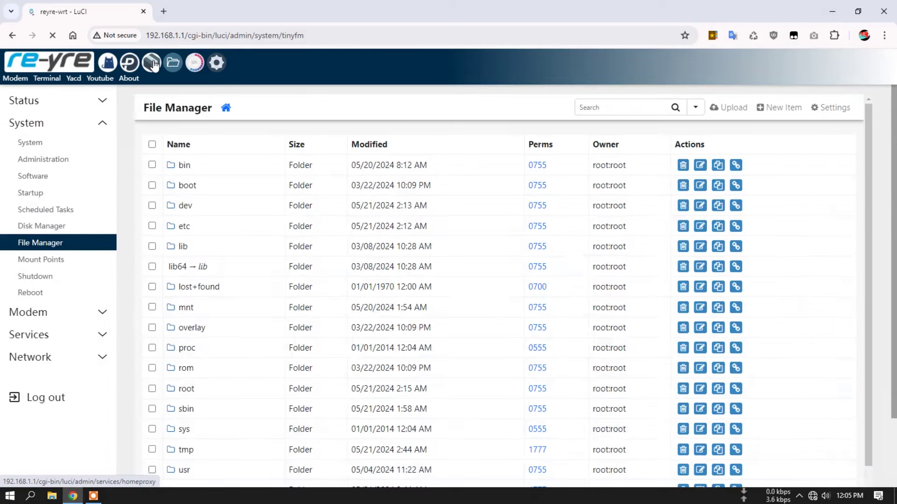
View the HomeProxy client settings, the Pass Wall basic settings and the OpenClash overview through the header shortcuts.
{"action": "left_click", "coordinate": [154, 64]}
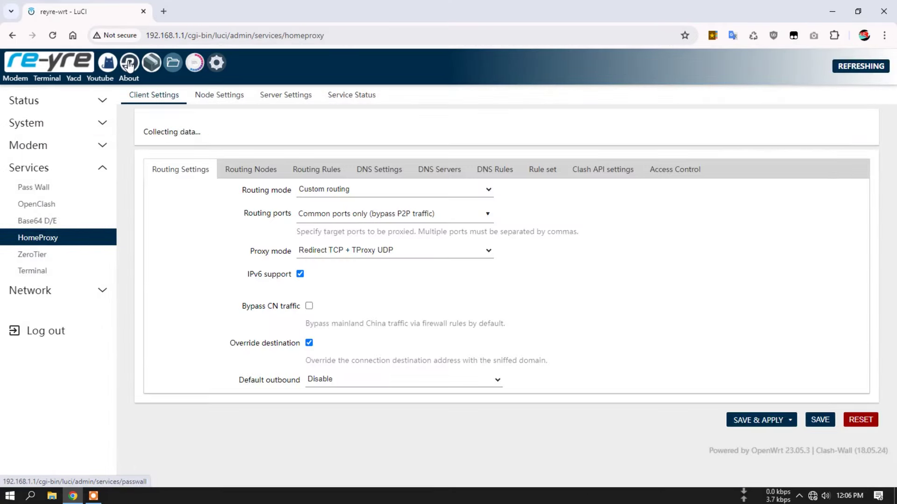
{"action": "left_click", "coordinate": [129, 65]}
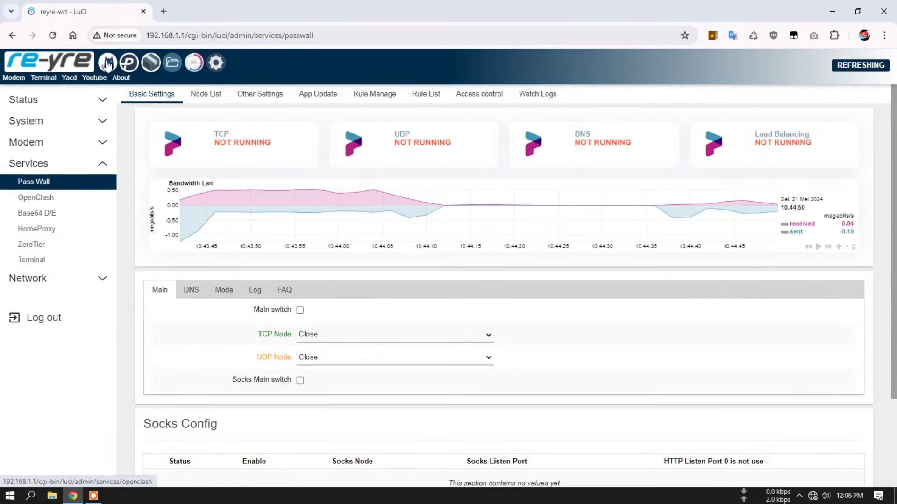
{"action": "left_click", "coordinate": [107, 64]}
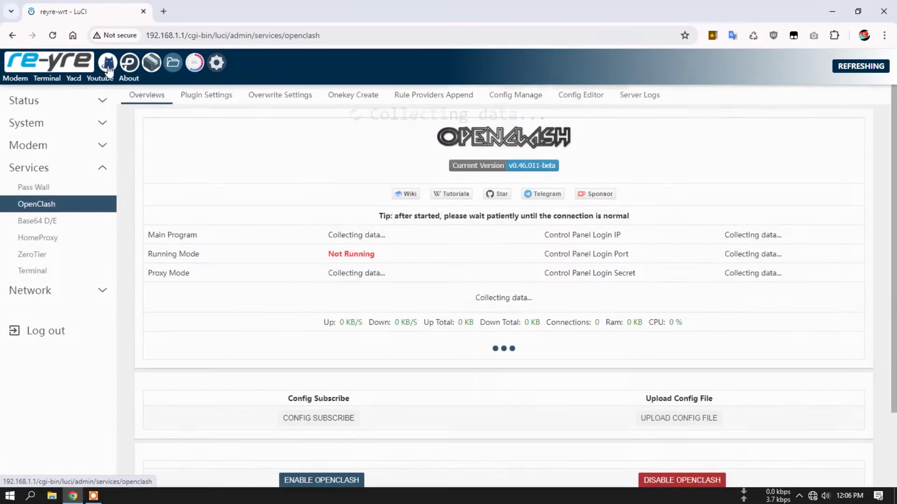
Return to the status overview and look over its system and memory information.
{"action": "left_click", "coordinate": [49, 61]}
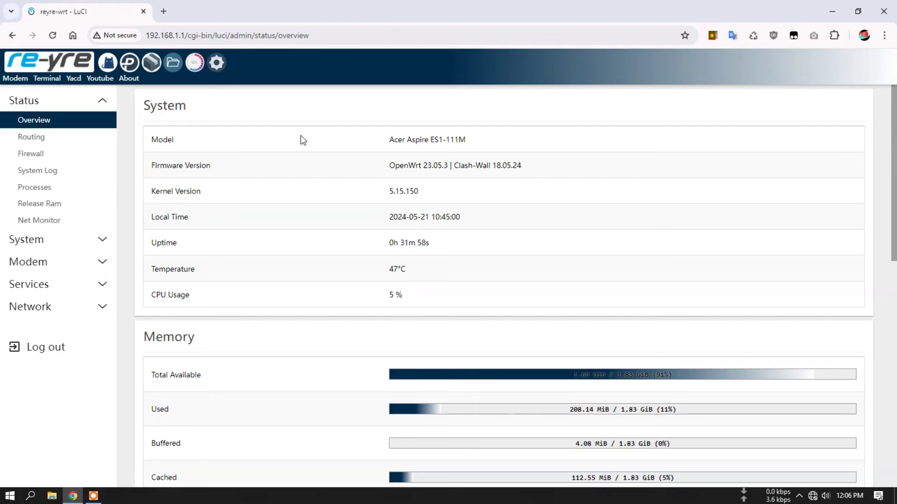
{"action": "scroll", "coordinate": [321, 152], "scroll_direction": "down", "scroll_amount": 2}
{"action": "scroll", "coordinate": [323, 154], "scroll_direction": "up", "scroll_amount": 2}
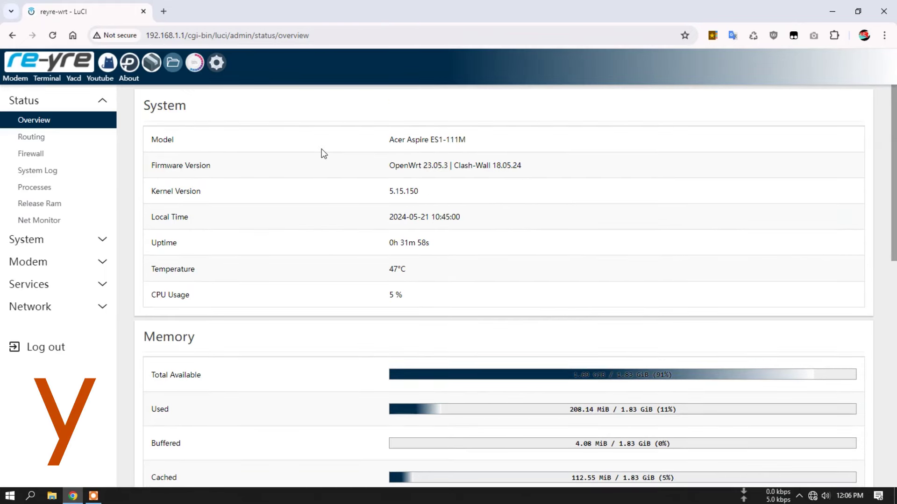